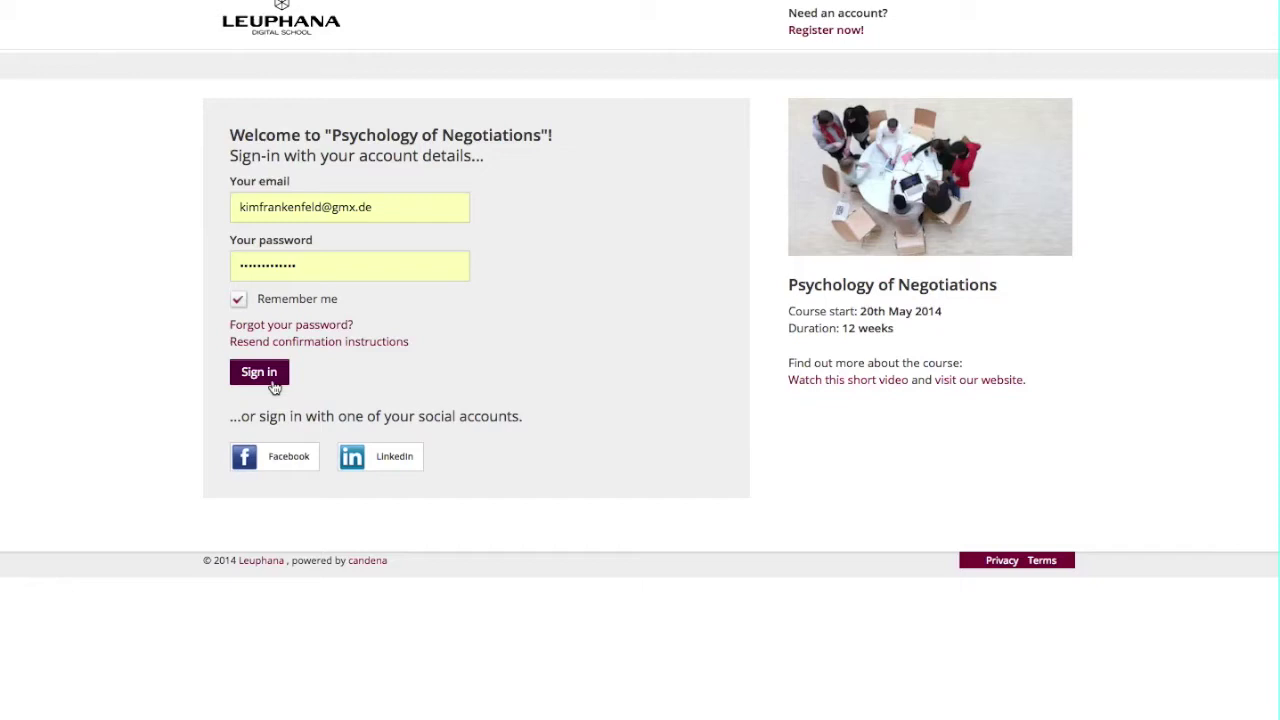
Sign in on the login page to enter the Psychology of Negotiations course dashboard
click(272, 383)
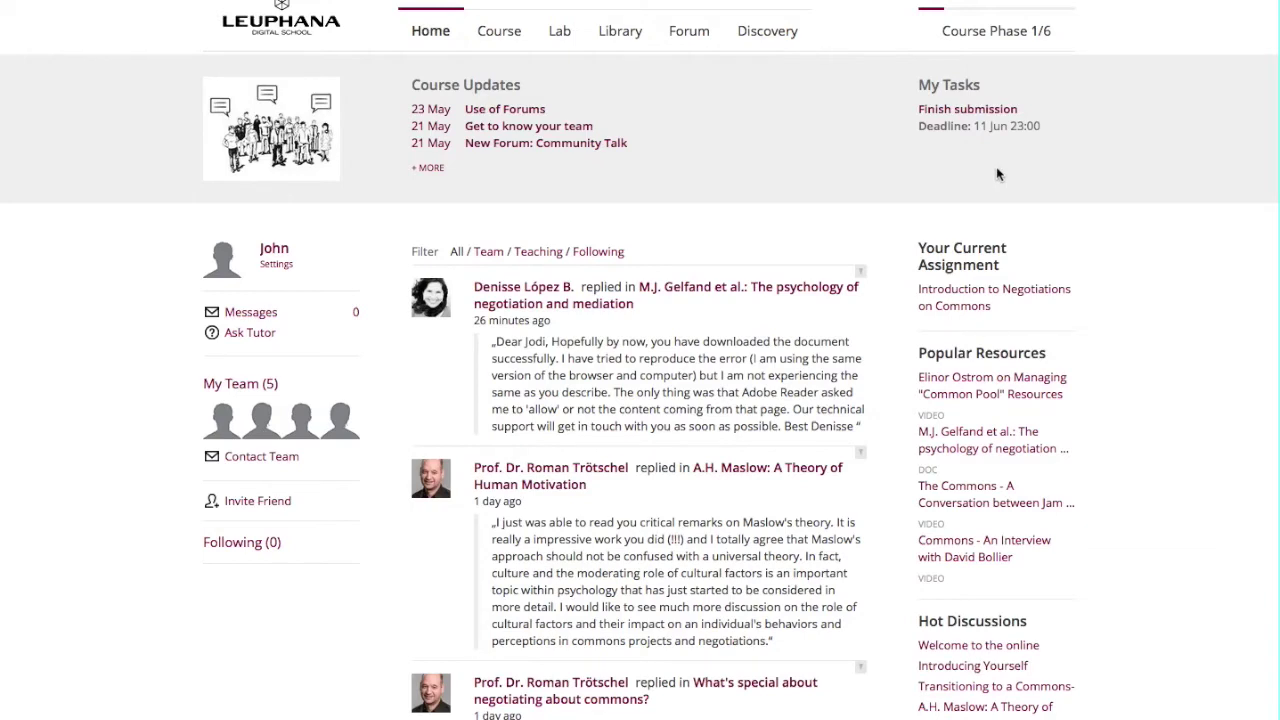
Open your own profile and check its Messages tab, which holds no messages
click(291, 255)
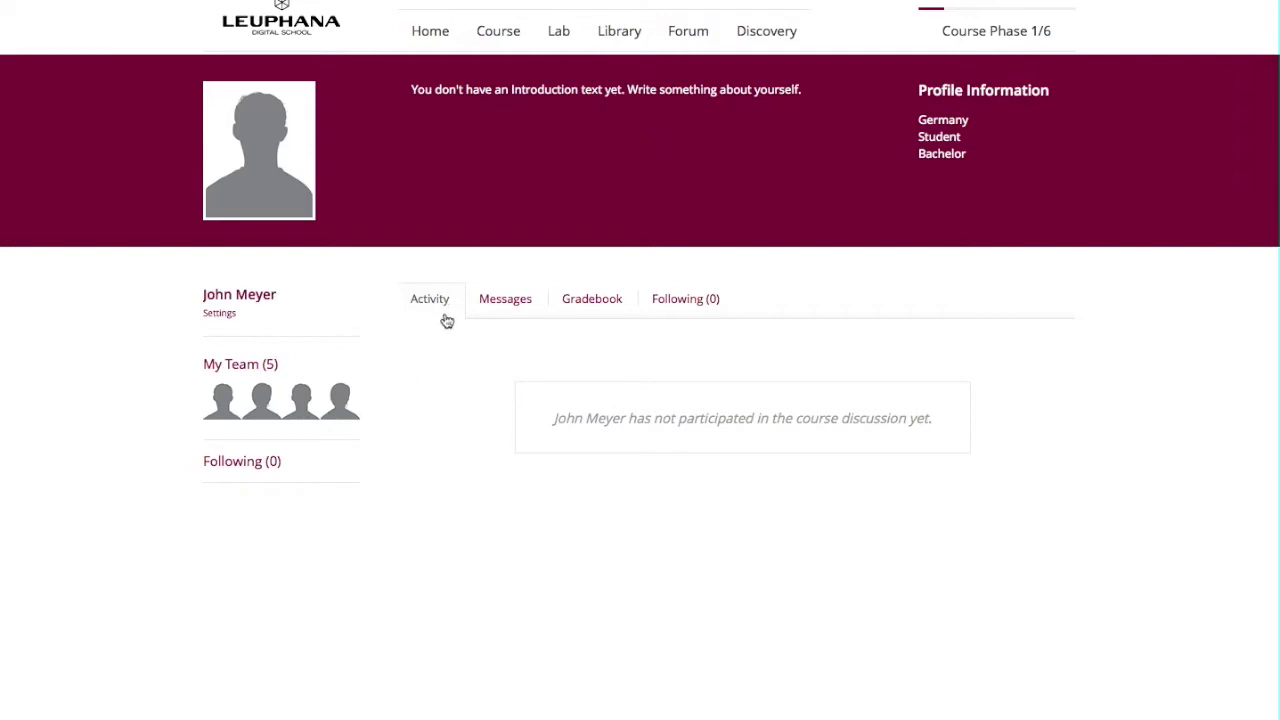
click(541, 307)
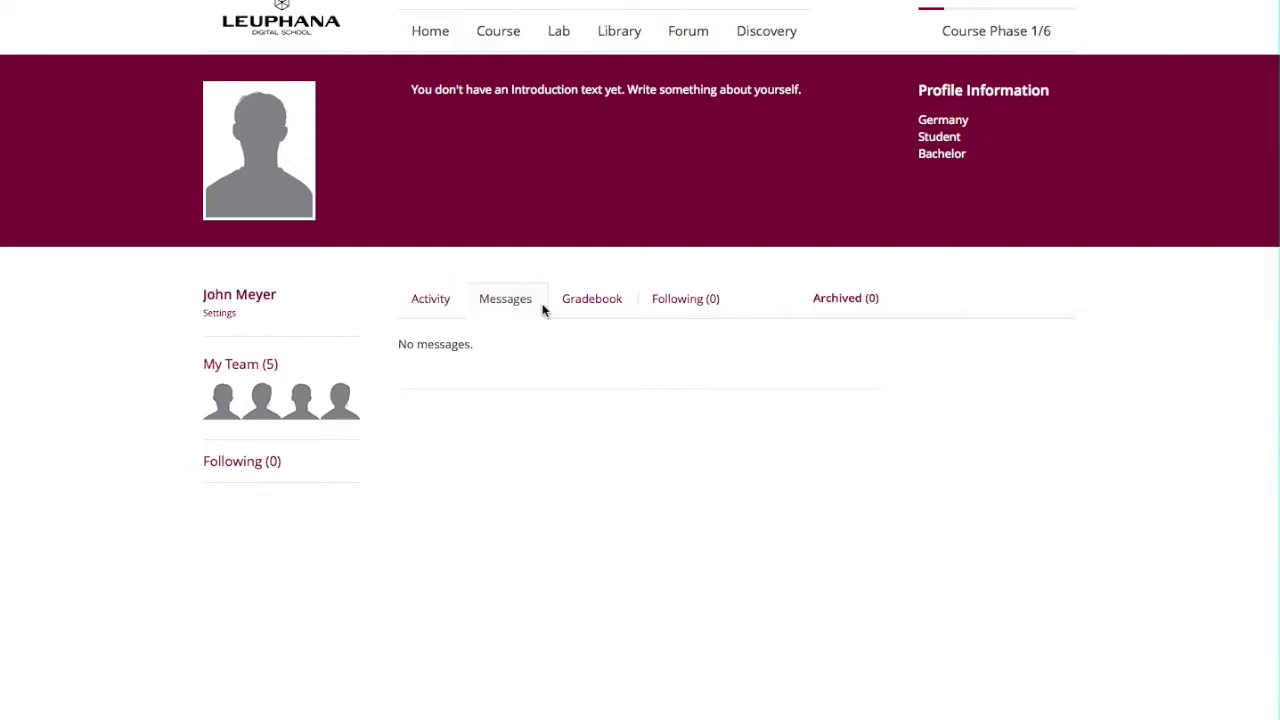
click(270, 366)
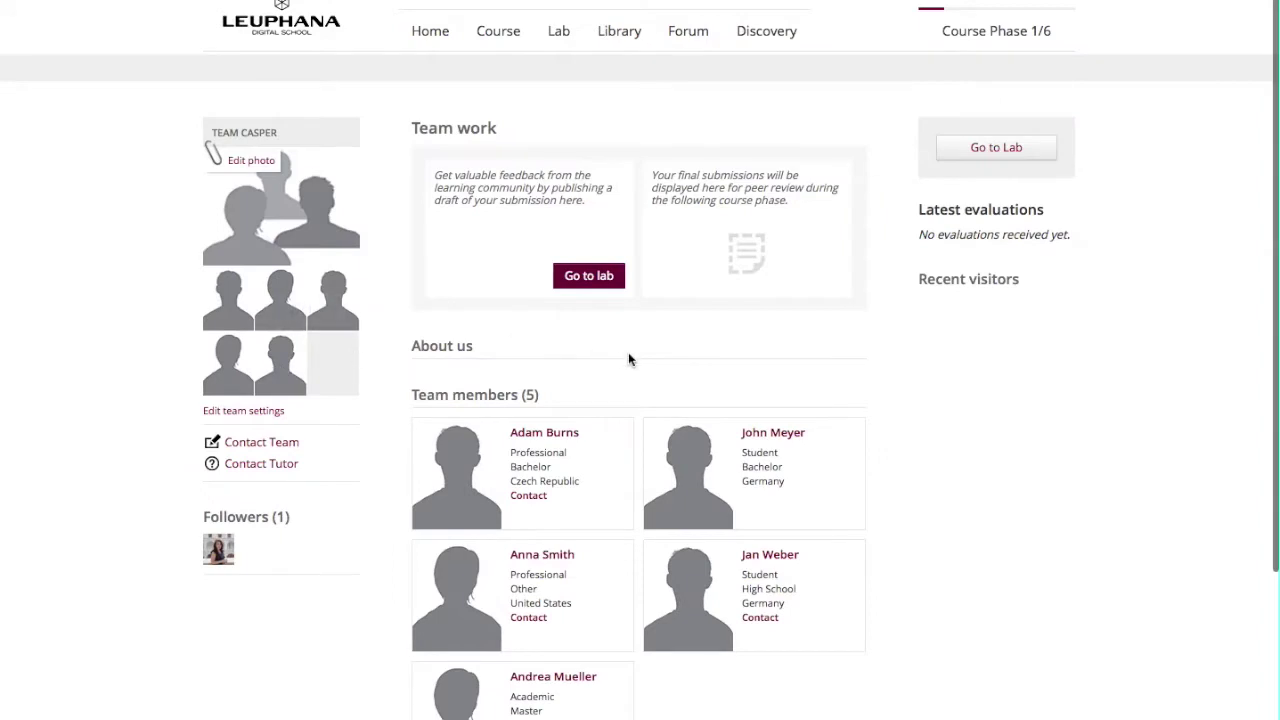
Look over Team Casper's five members and start a message to one of them
scroll(628, 358, down, 4)
scroll(628, 358, up, 4)
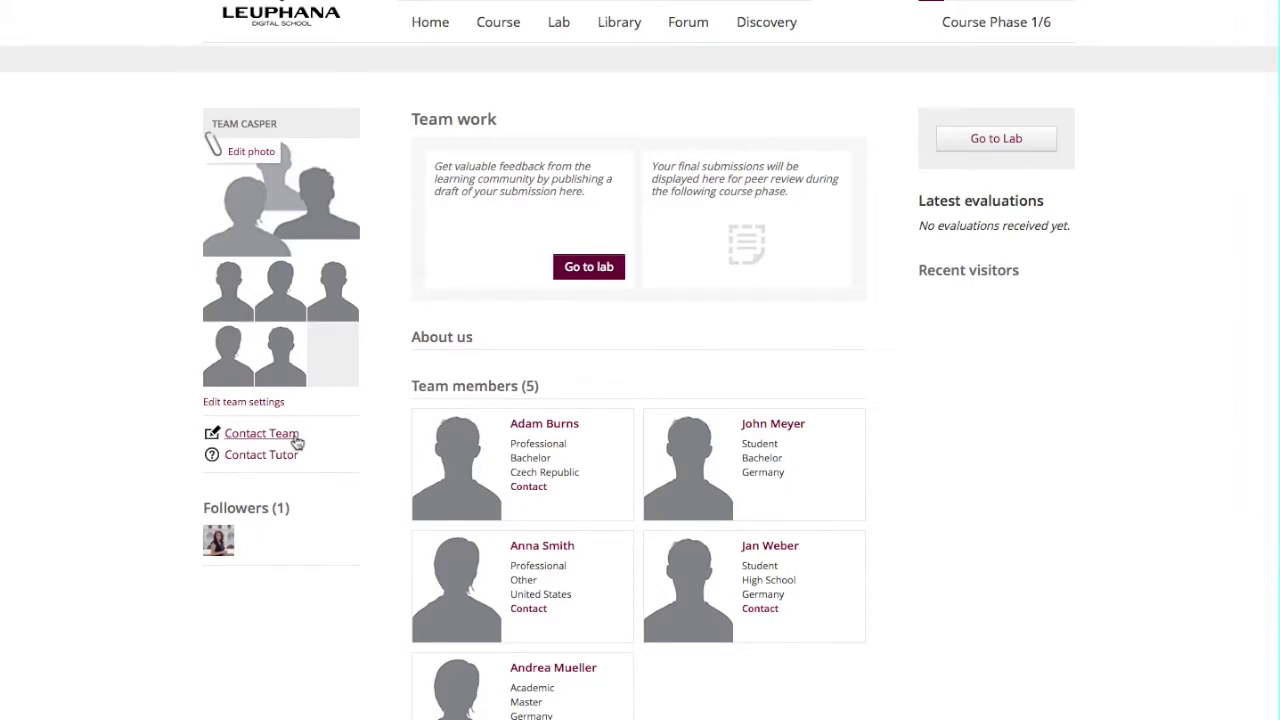
click(530, 488)
Start a message to the team's tutor, then return home and open the course News blog
click(298, 458)
click(430, 22)
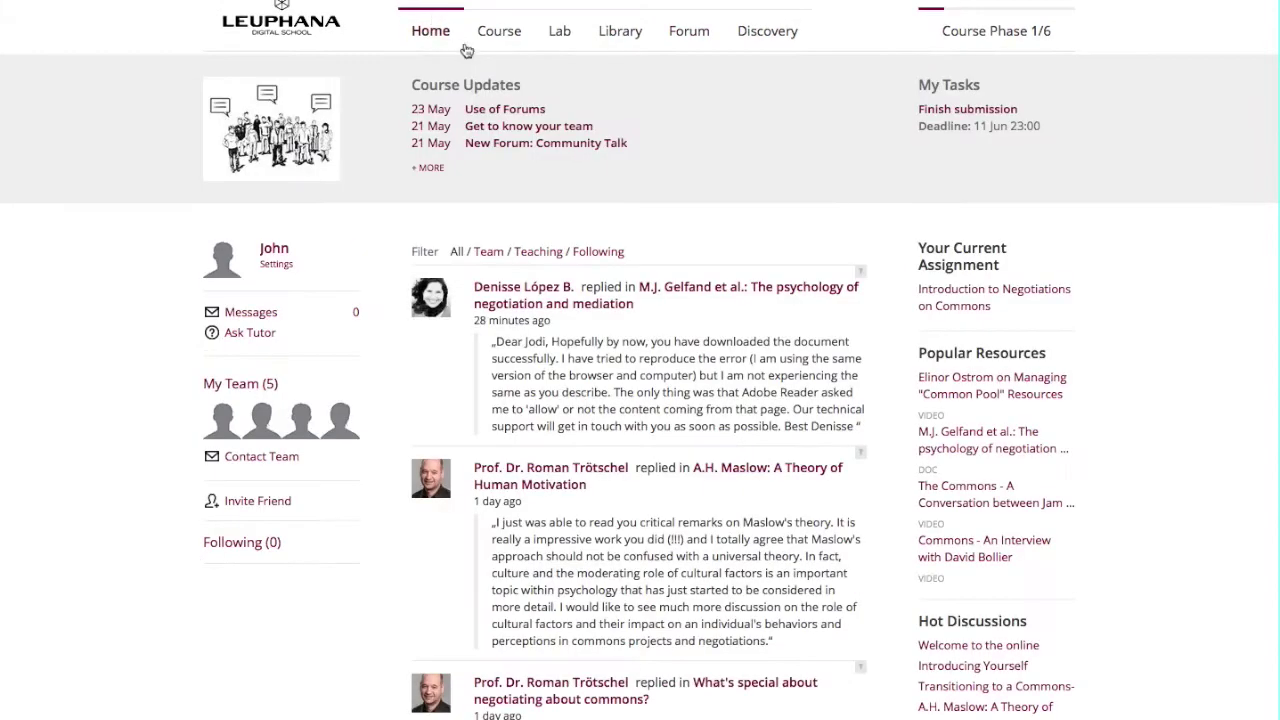
scroll(878, 402, down, 3)
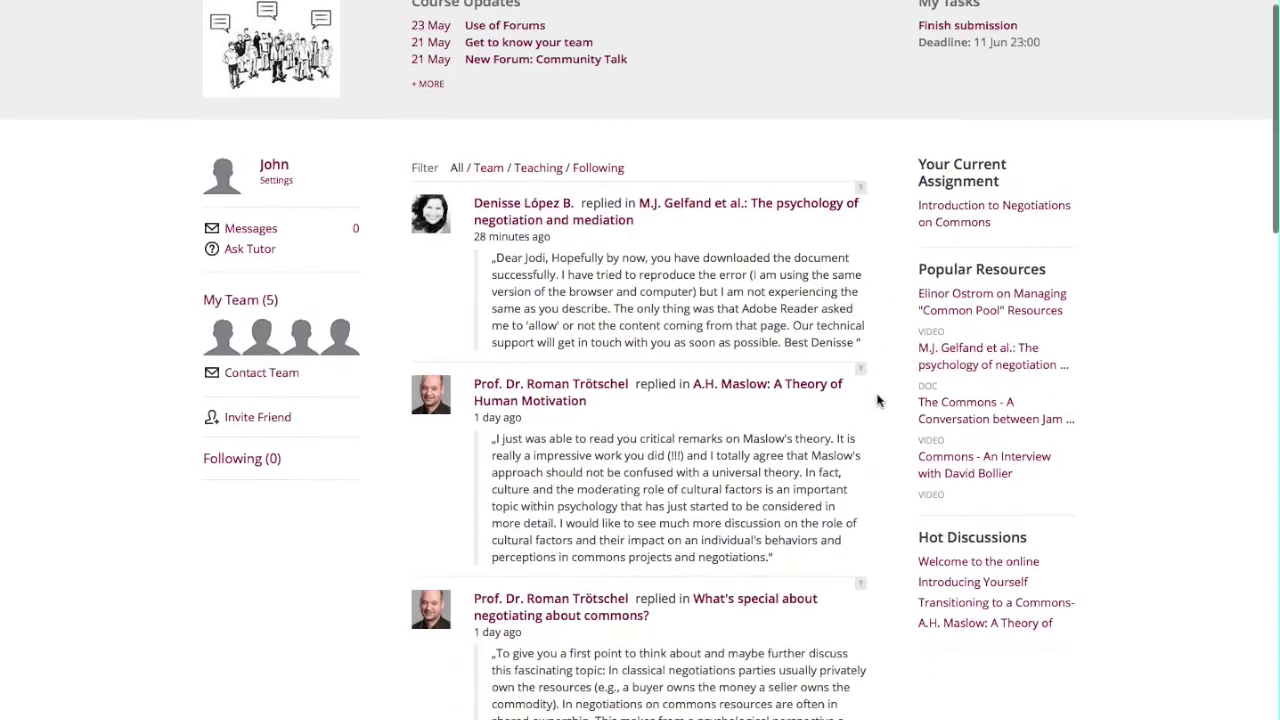
scroll(878, 402, up, 3)
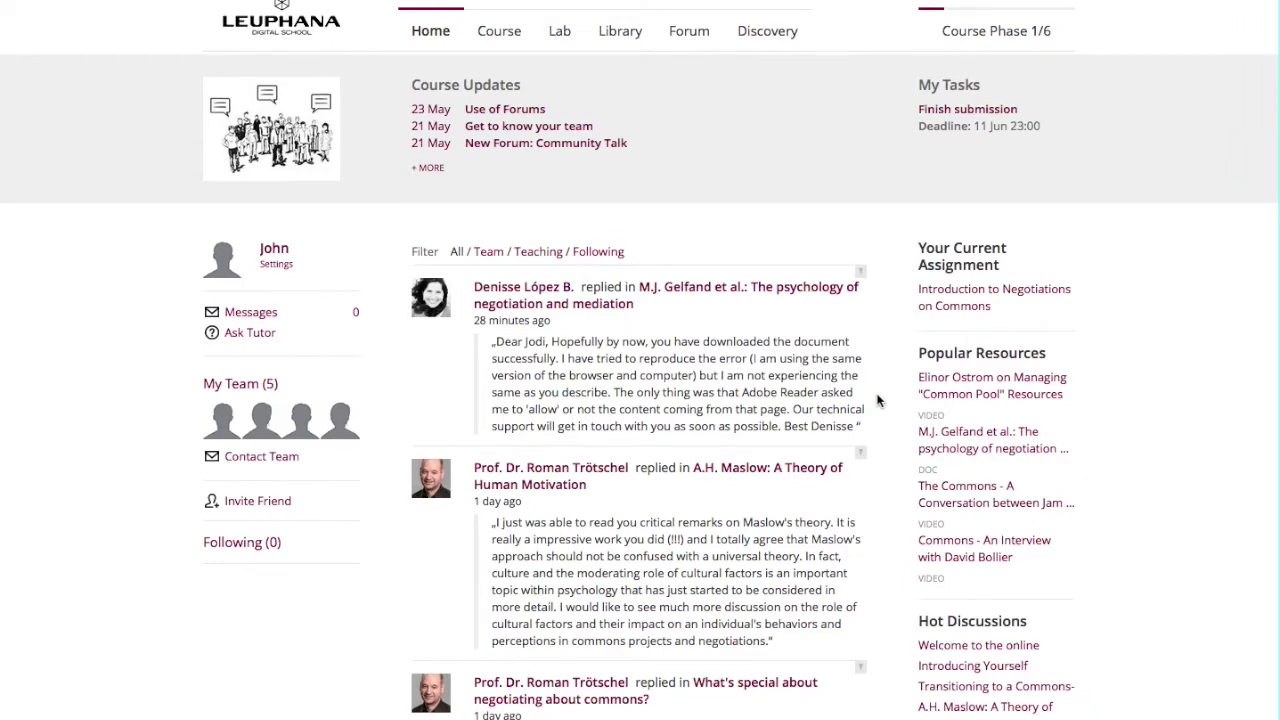
click(513, 38)
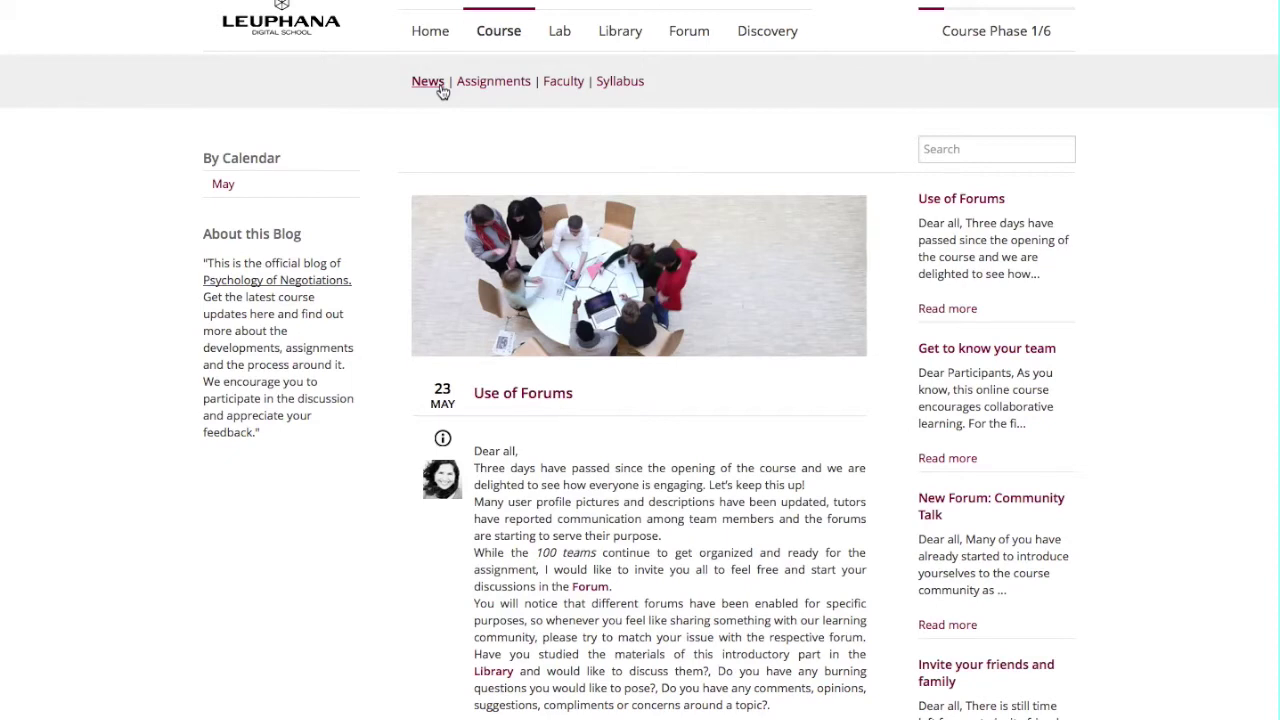
Open the first assignment and its library study materials, then Assignment 2: Communication in Negotiations
click(521, 88)
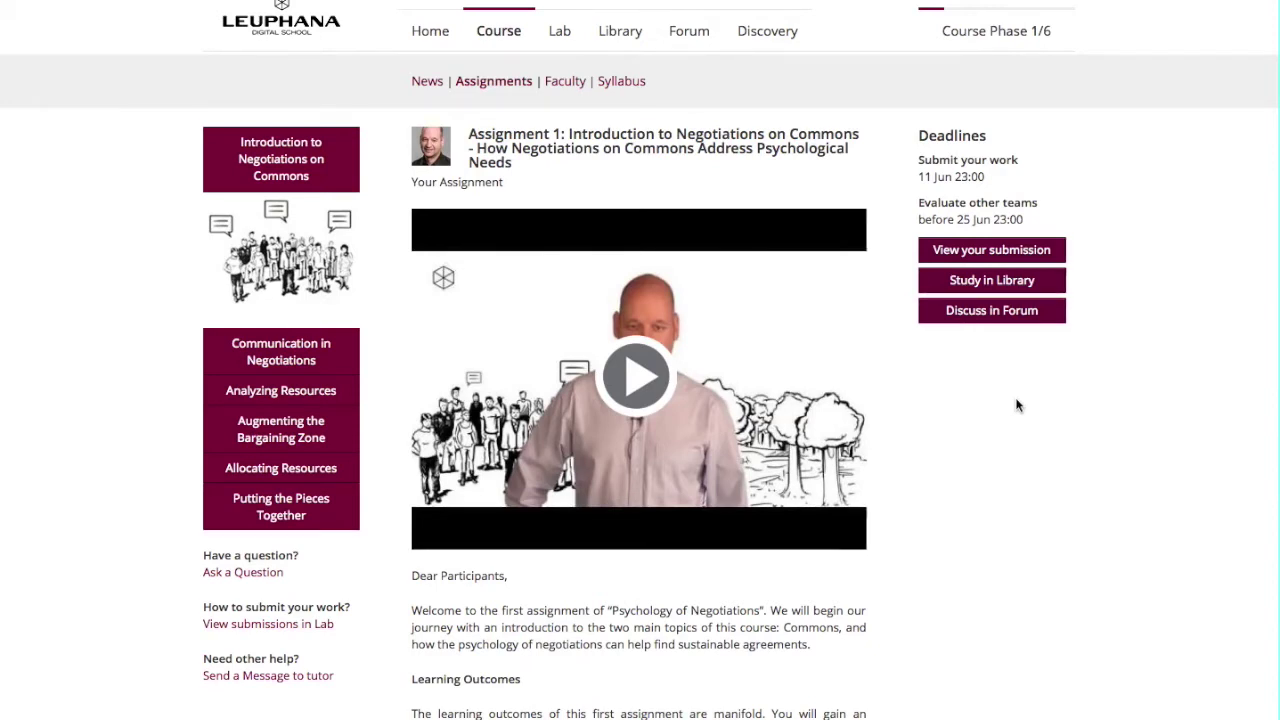
click(1057, 290)
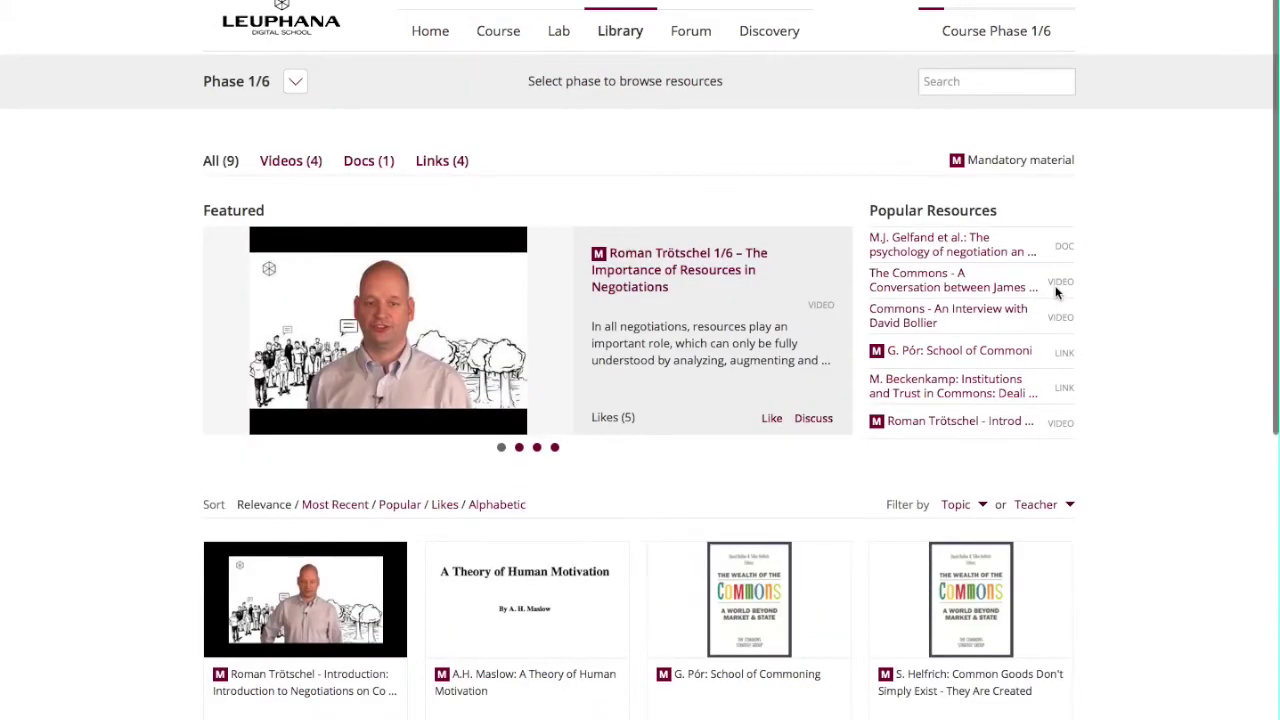
scroll(1057, 290, left, 5)
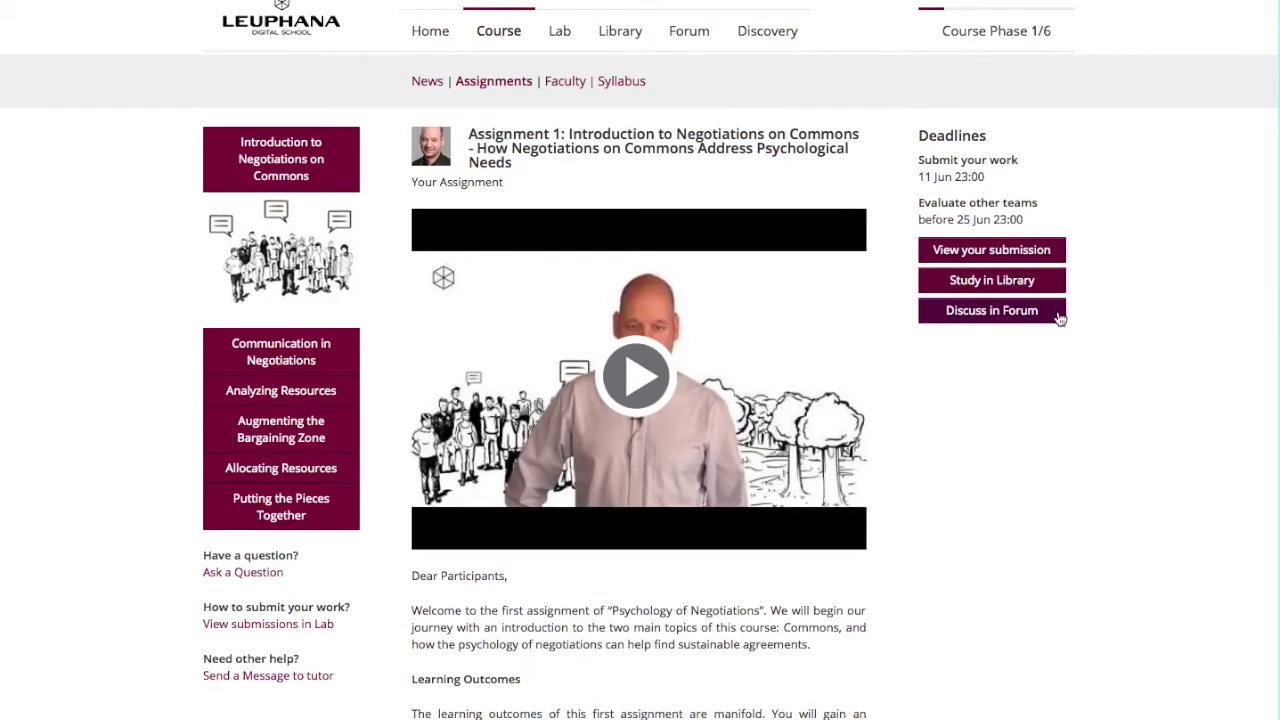
click(326, 361)
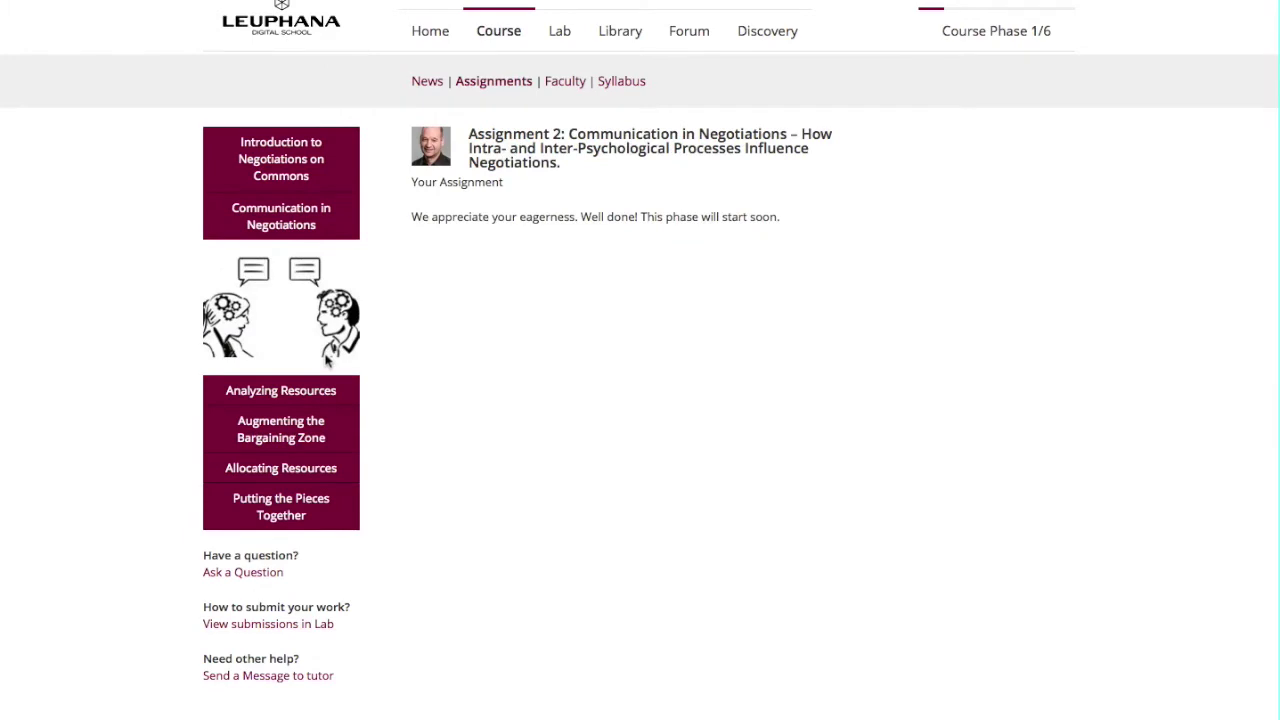
Browse the course faculty list and look at the second mentor's profile
click(563, 84)
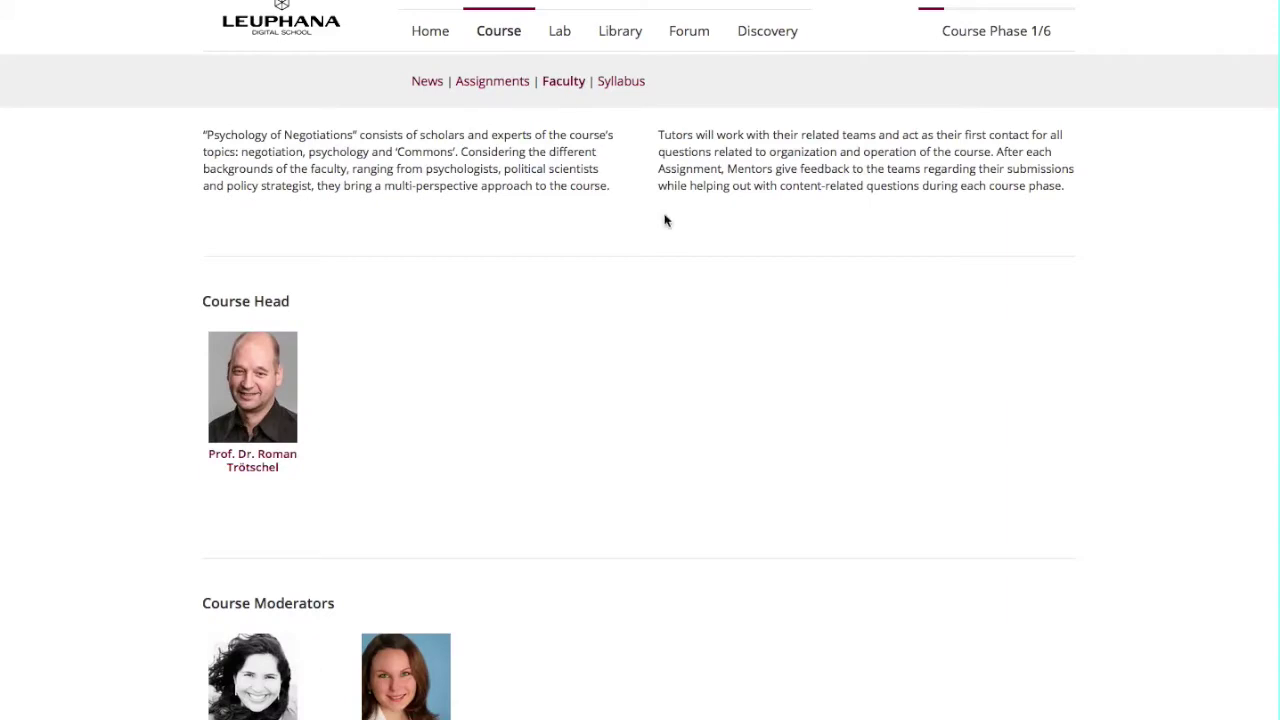
scroll(799, 434, down, 10)
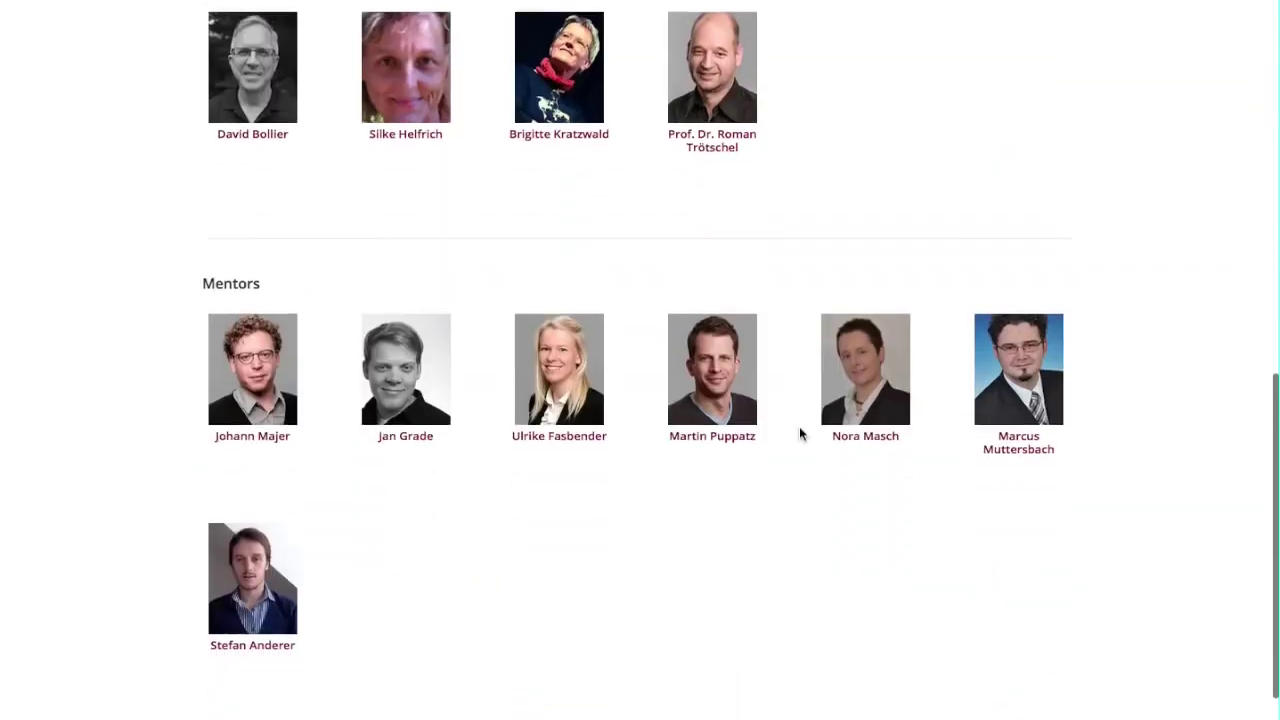
scroll(799, 434, down, 1)
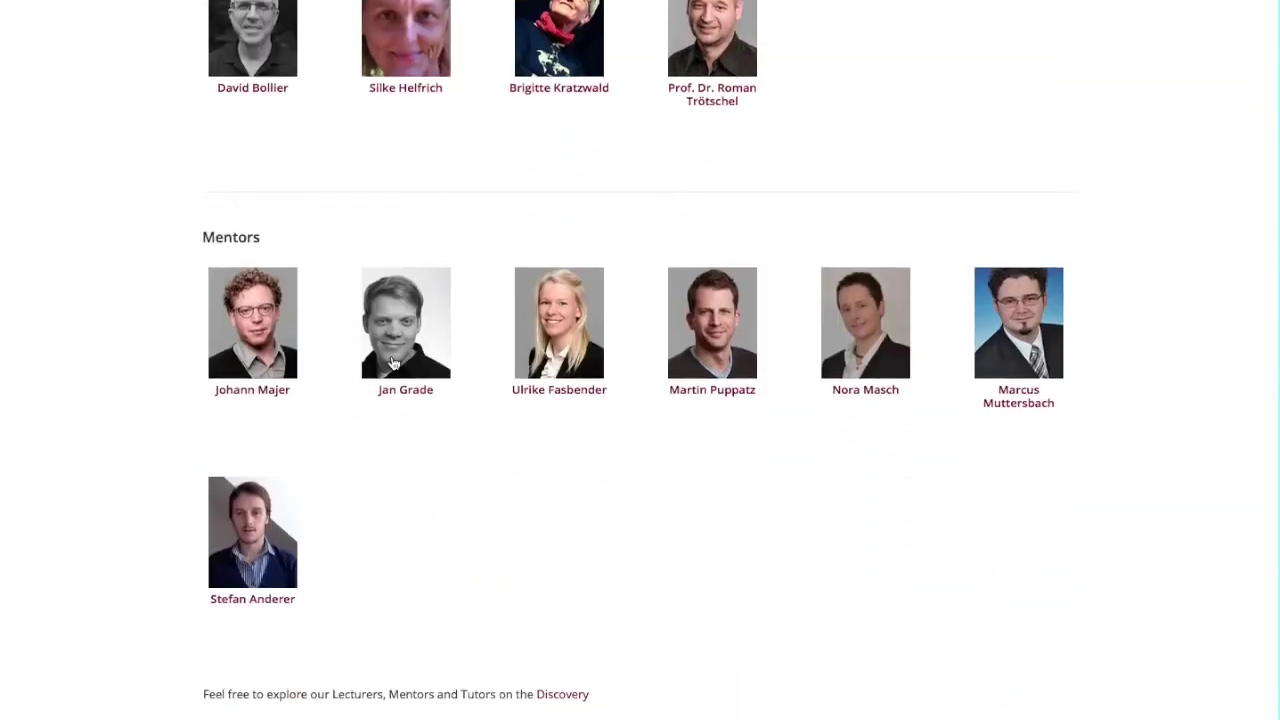
click(391, 361)
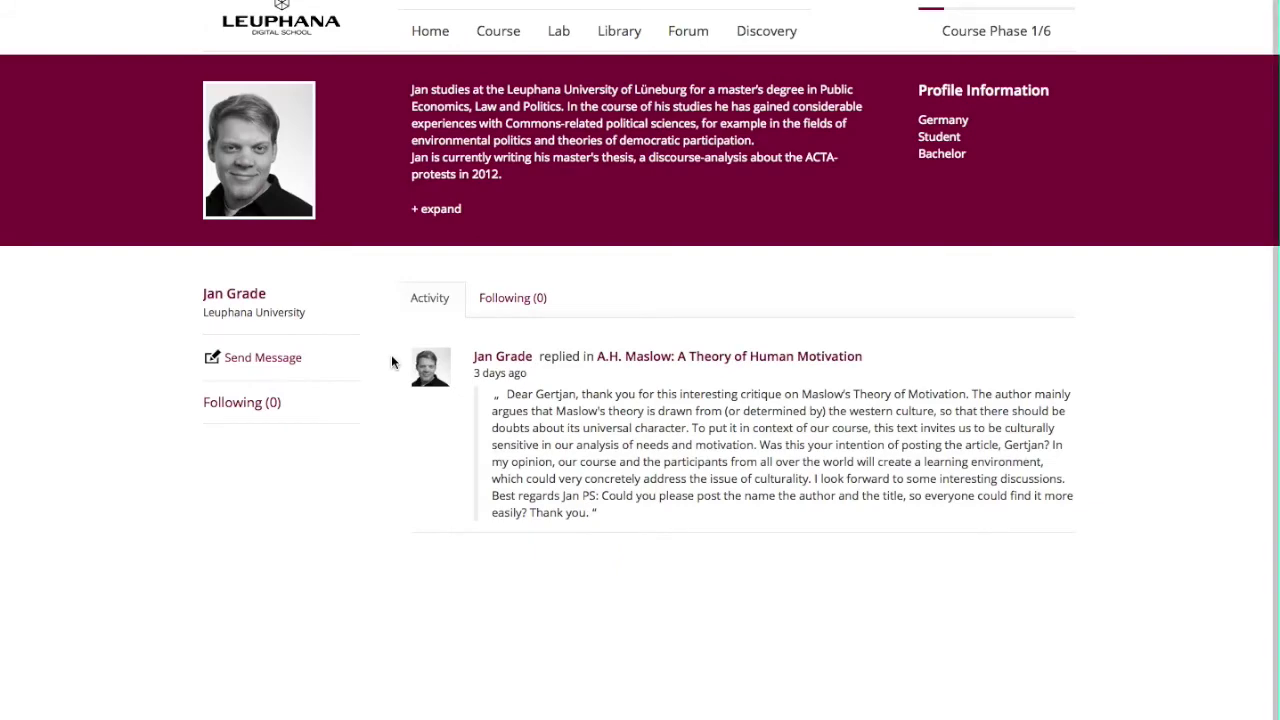
key(alt+Left)
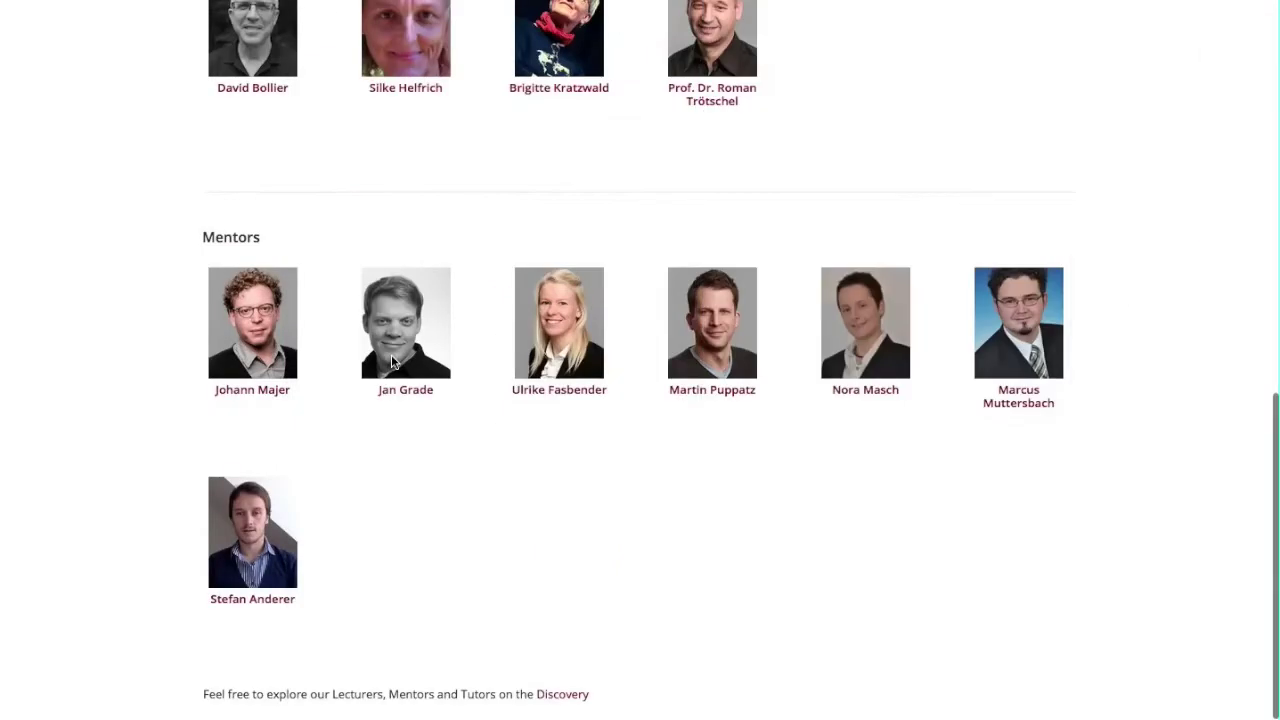
scroll(391, 361, up, 10)
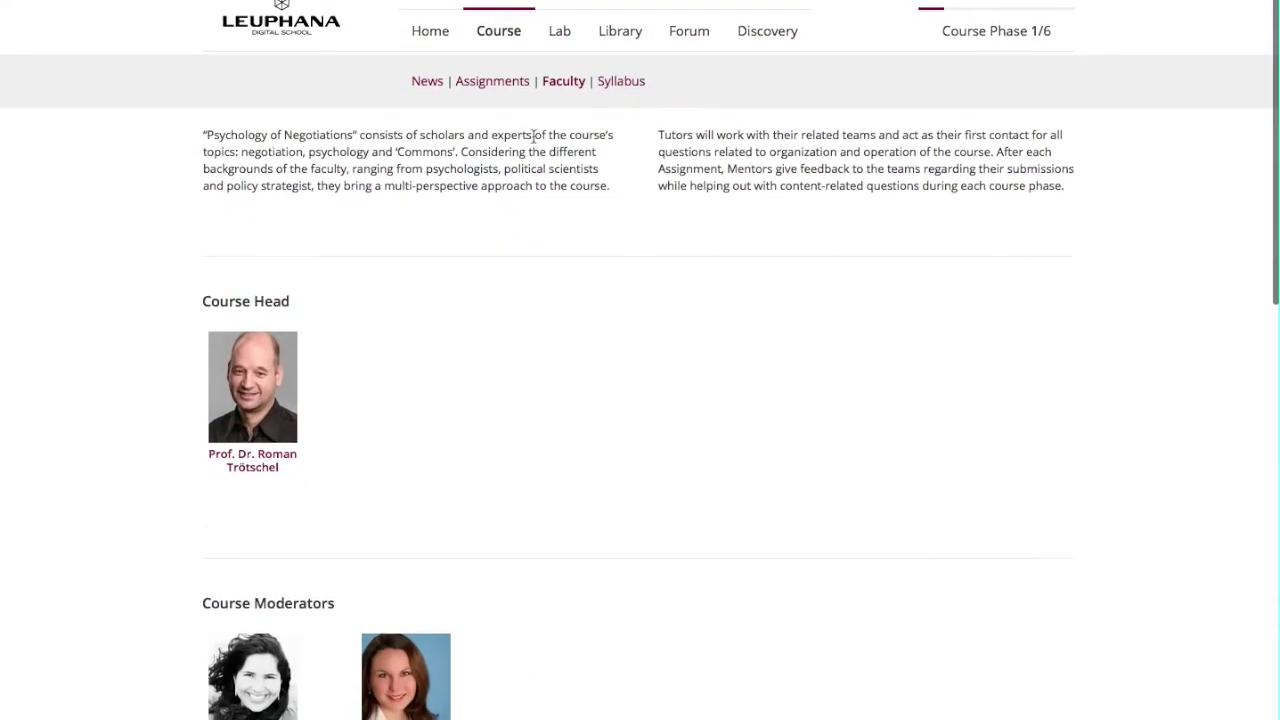
Scroll the course syllabus, then open the Lab assignment 'Introduction to Negotiations on Commons'
click(622, 87)
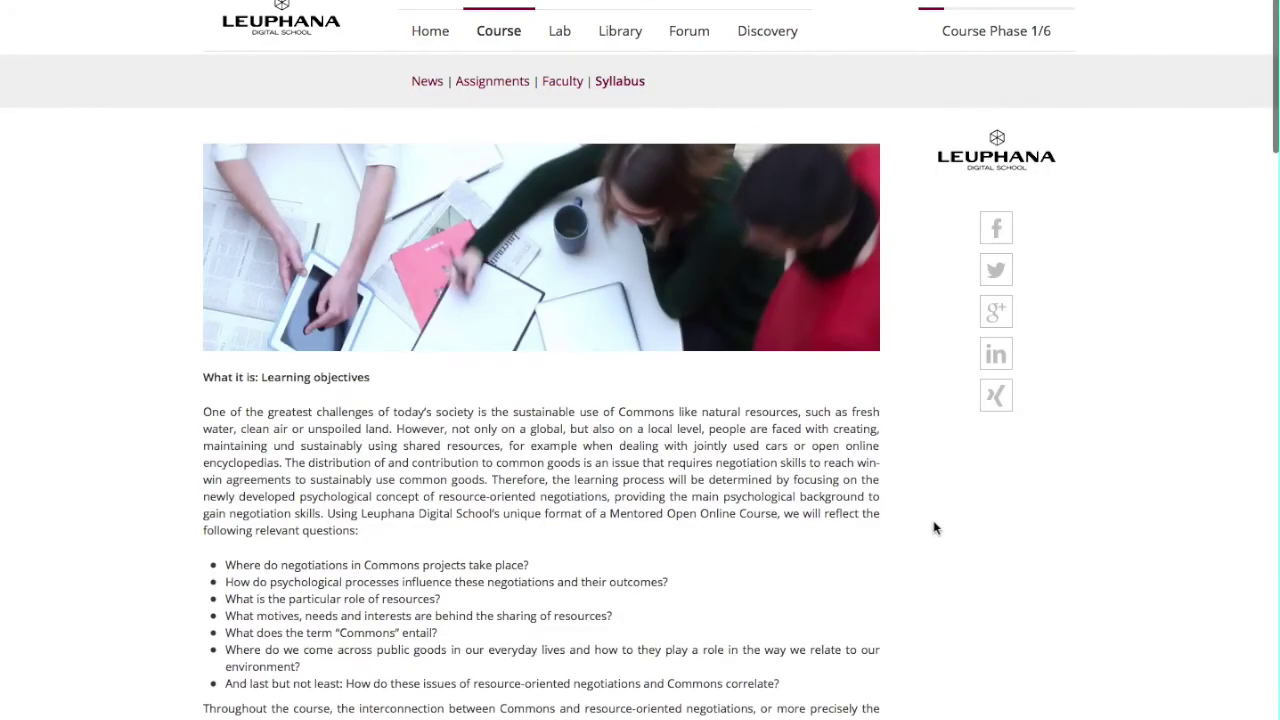
scroll(935, 528, down, 6)
scroll(935, 528, up, 8)
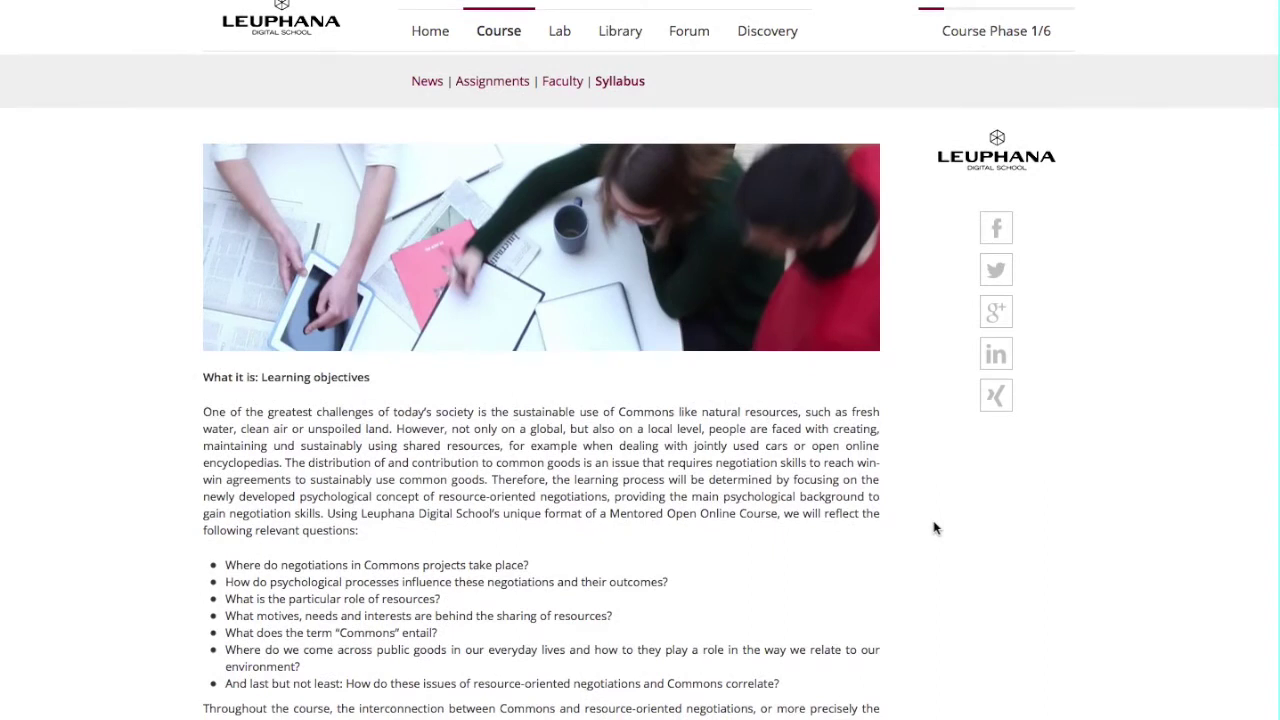
click(565, 33)
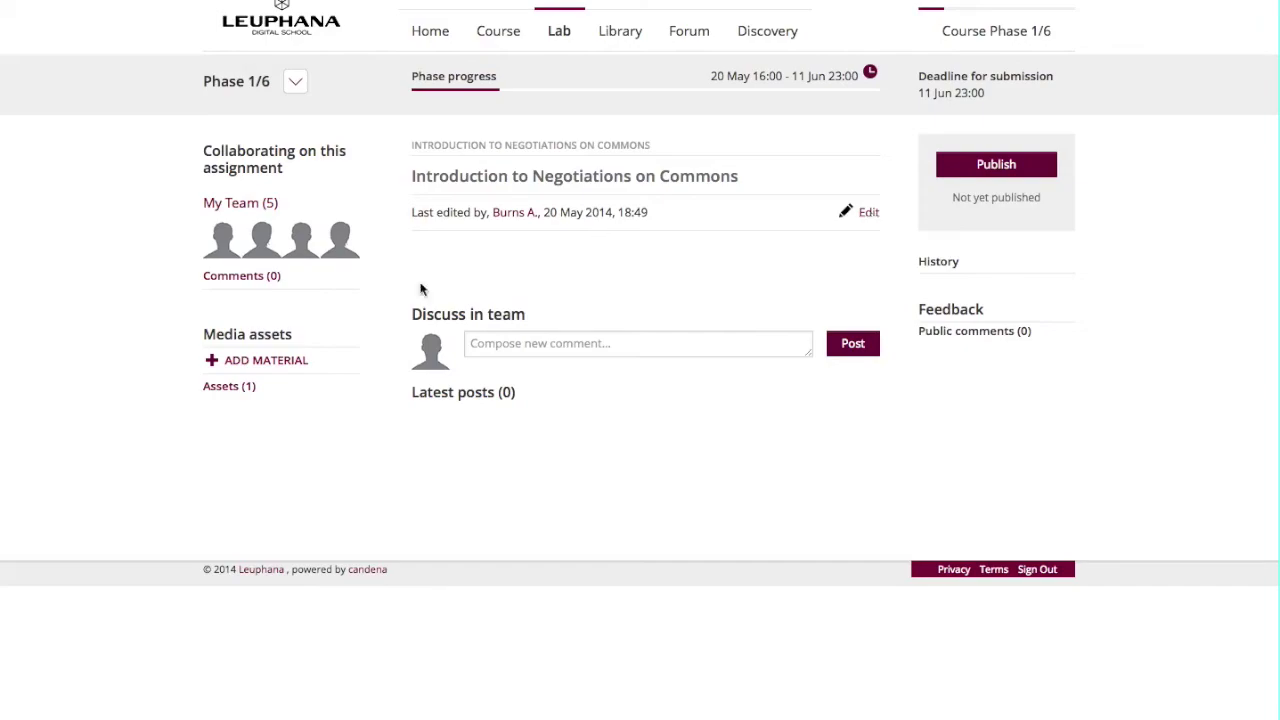
Bring up the Media assets dialog, close it without adding material, and go to the Library
click(282, 362)
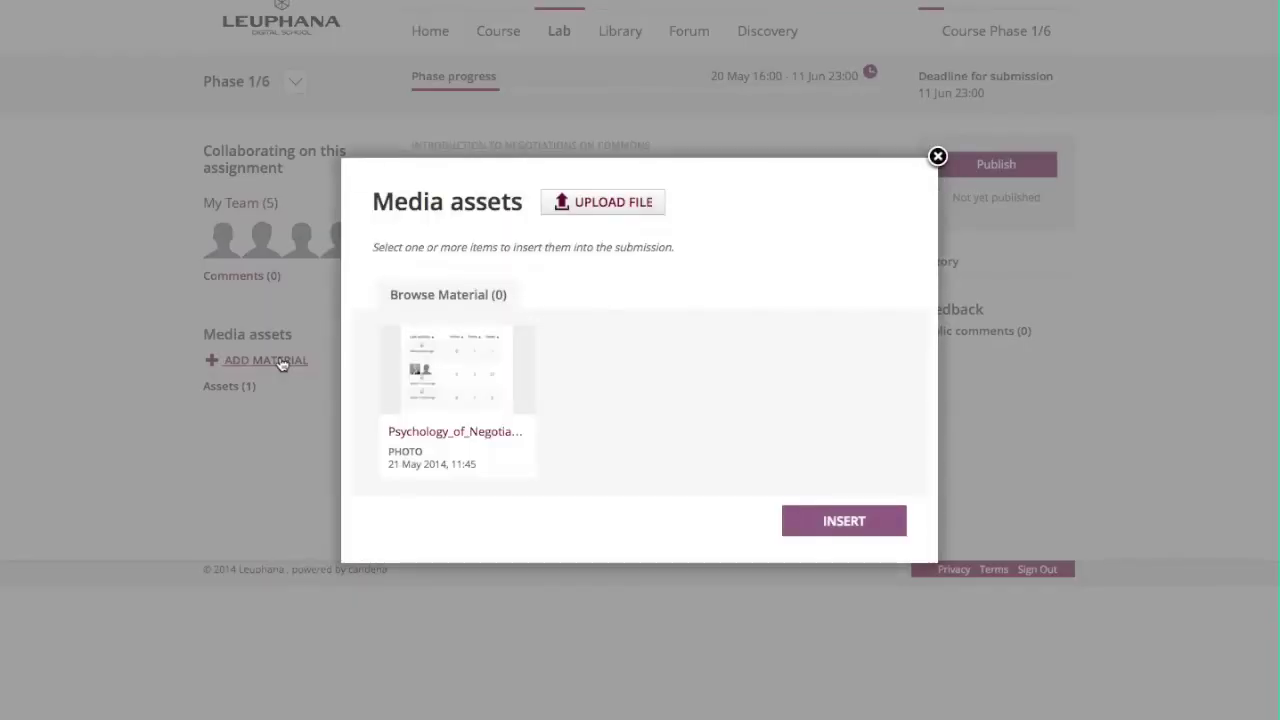
click(937, 157)
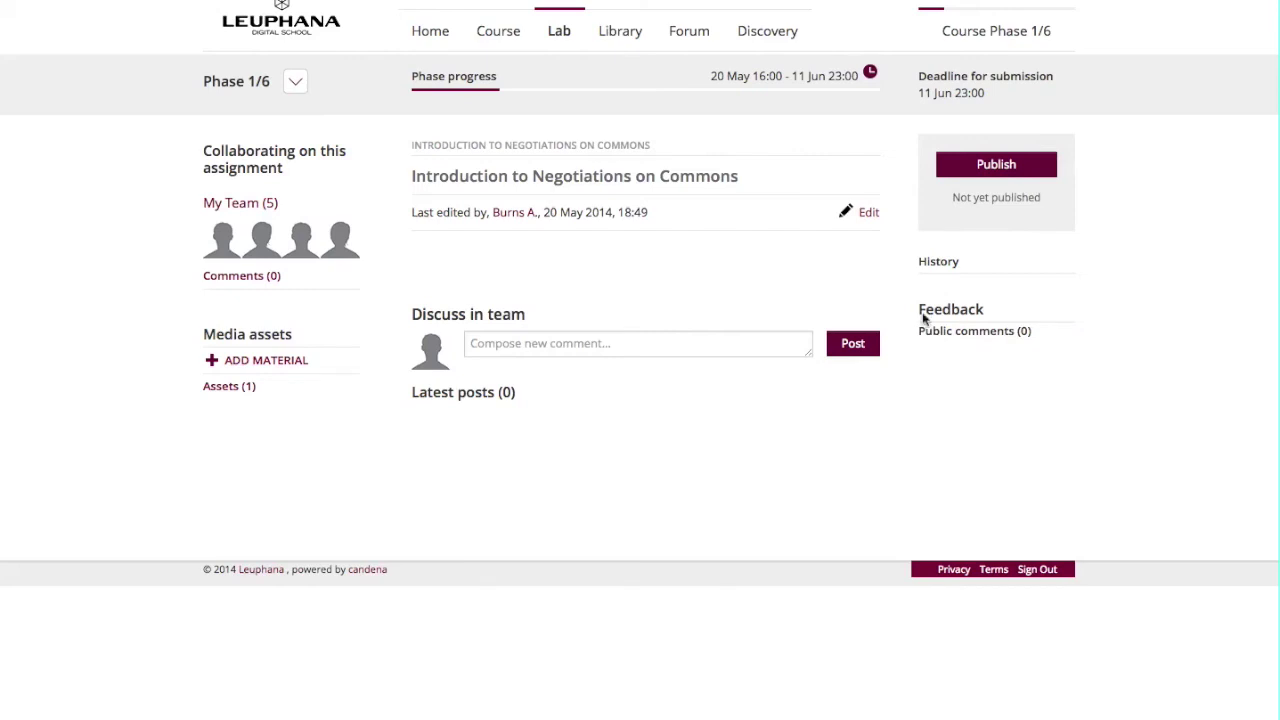
click(636, 40)
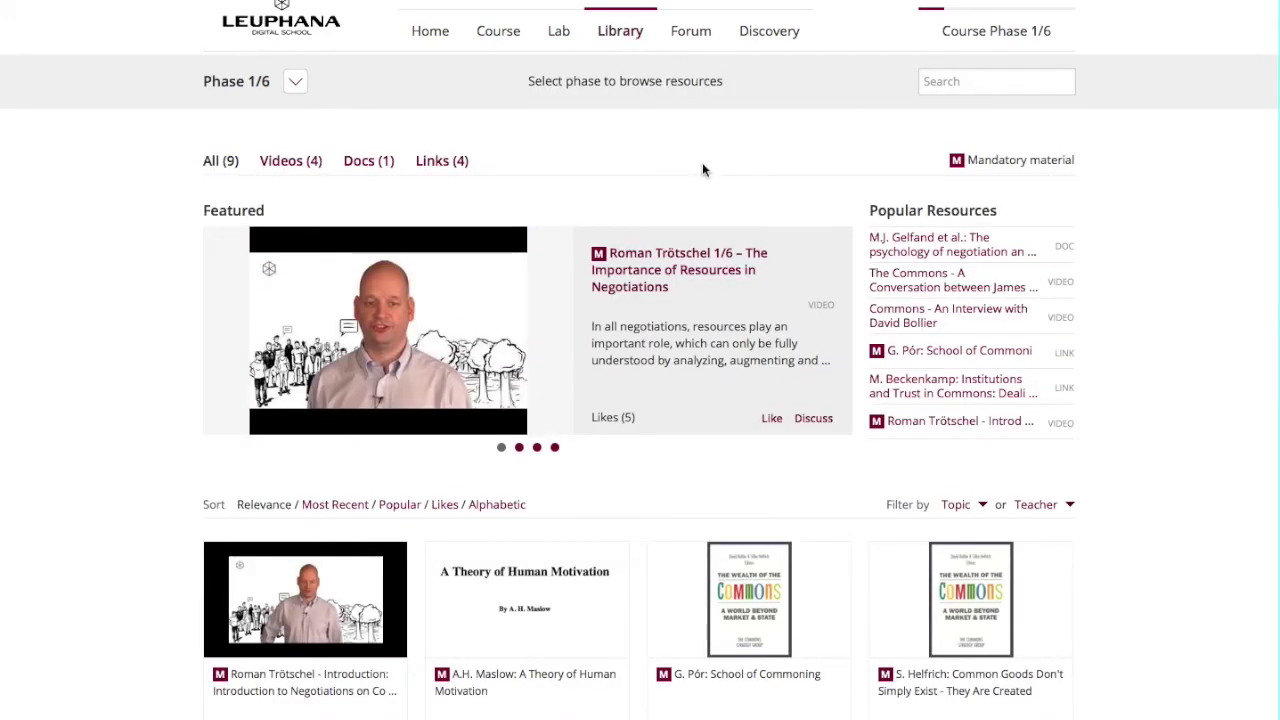
Inspect the Library's phase list, search box, and Topic and Teacher filters, keeping Phase 1/6, then go to the Forum
click(295, 84)
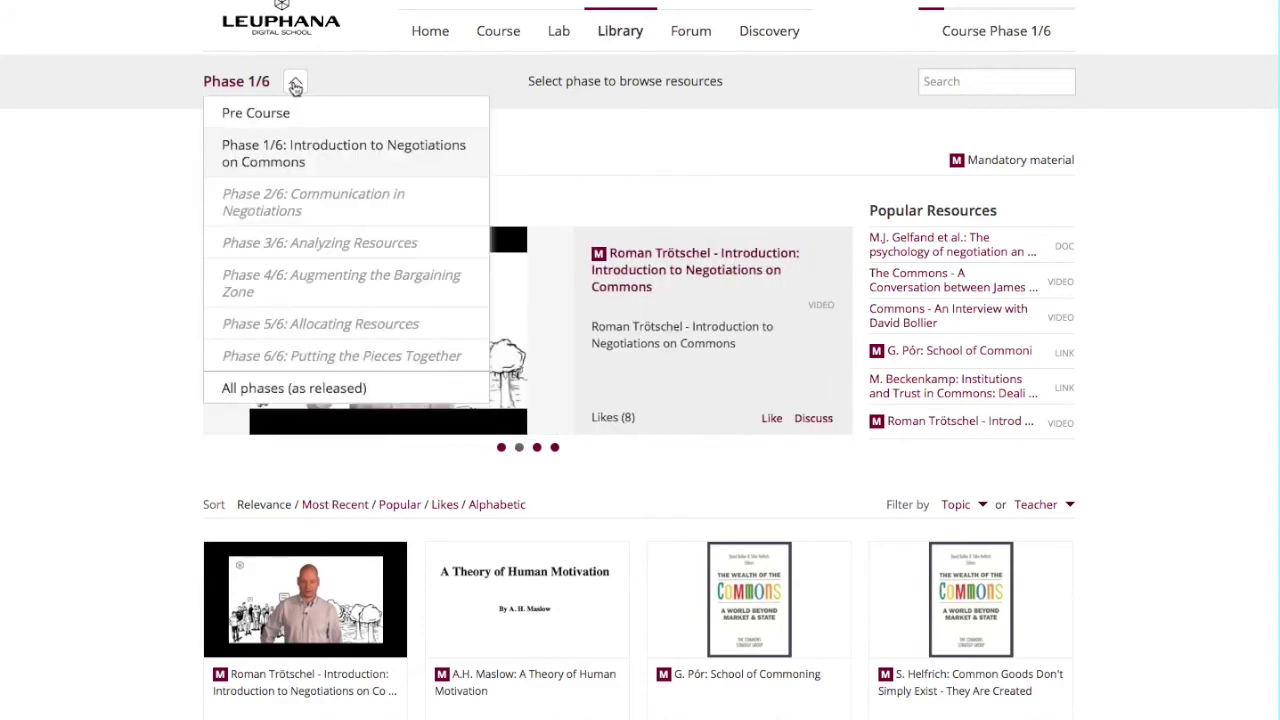
click(295, 87)
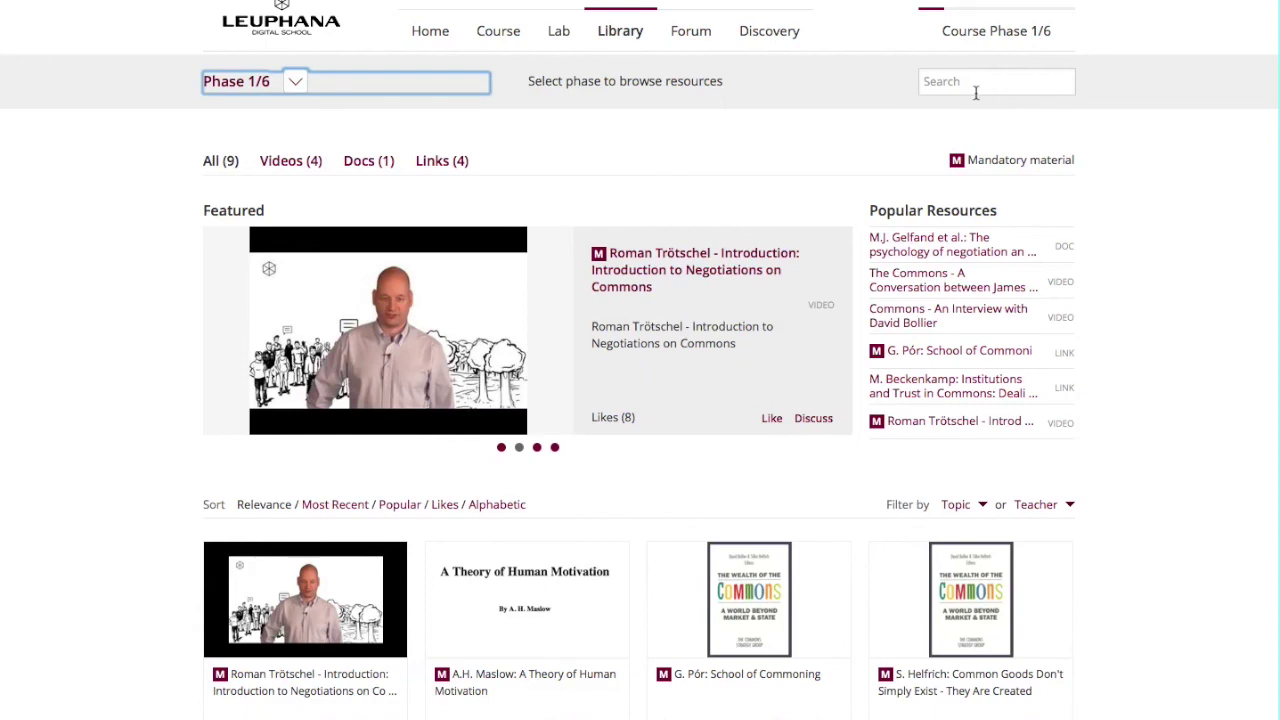
click(977, 91)
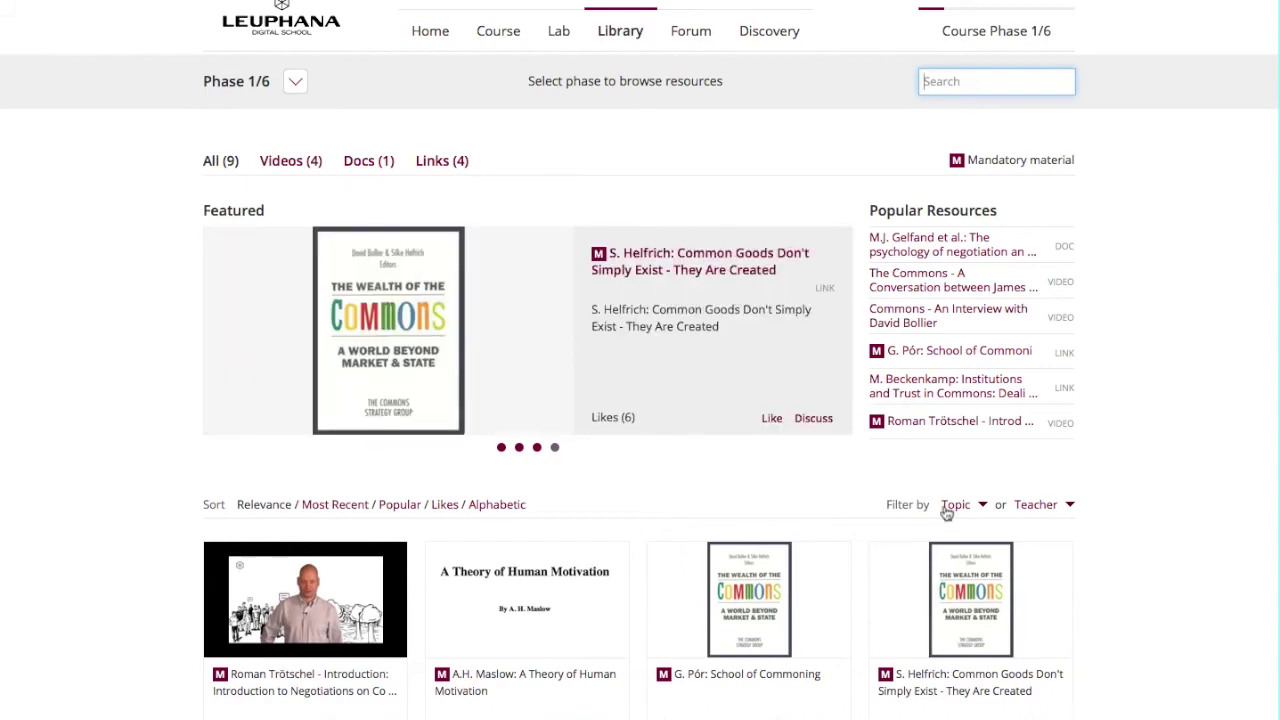
click(984, 510)
click(985, 508)
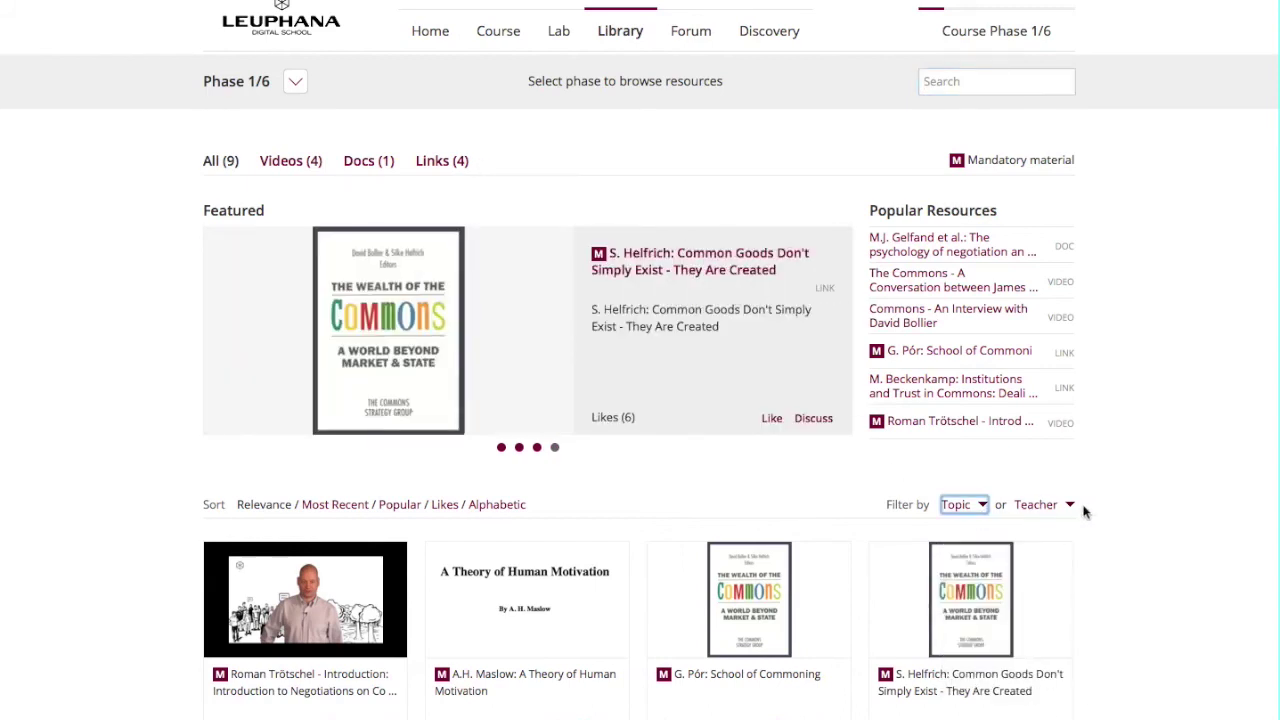
click(1070, 508)
click(1070, 508)
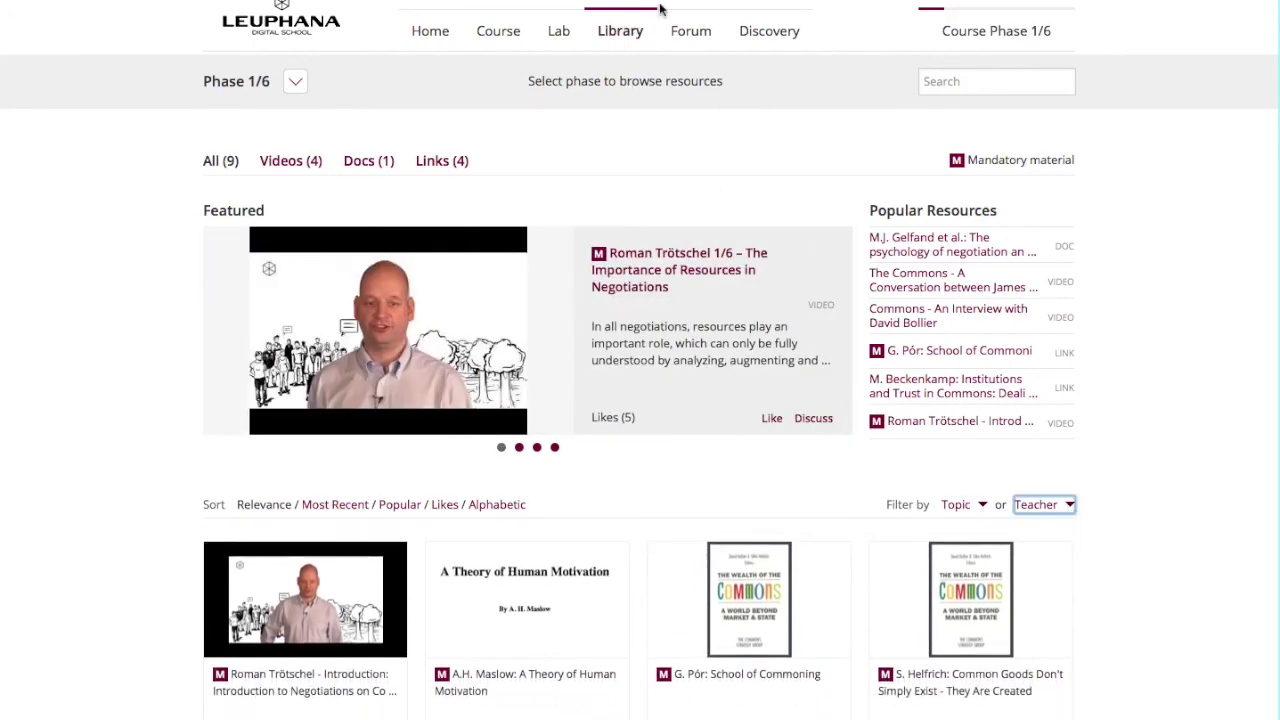
click(692, 31)
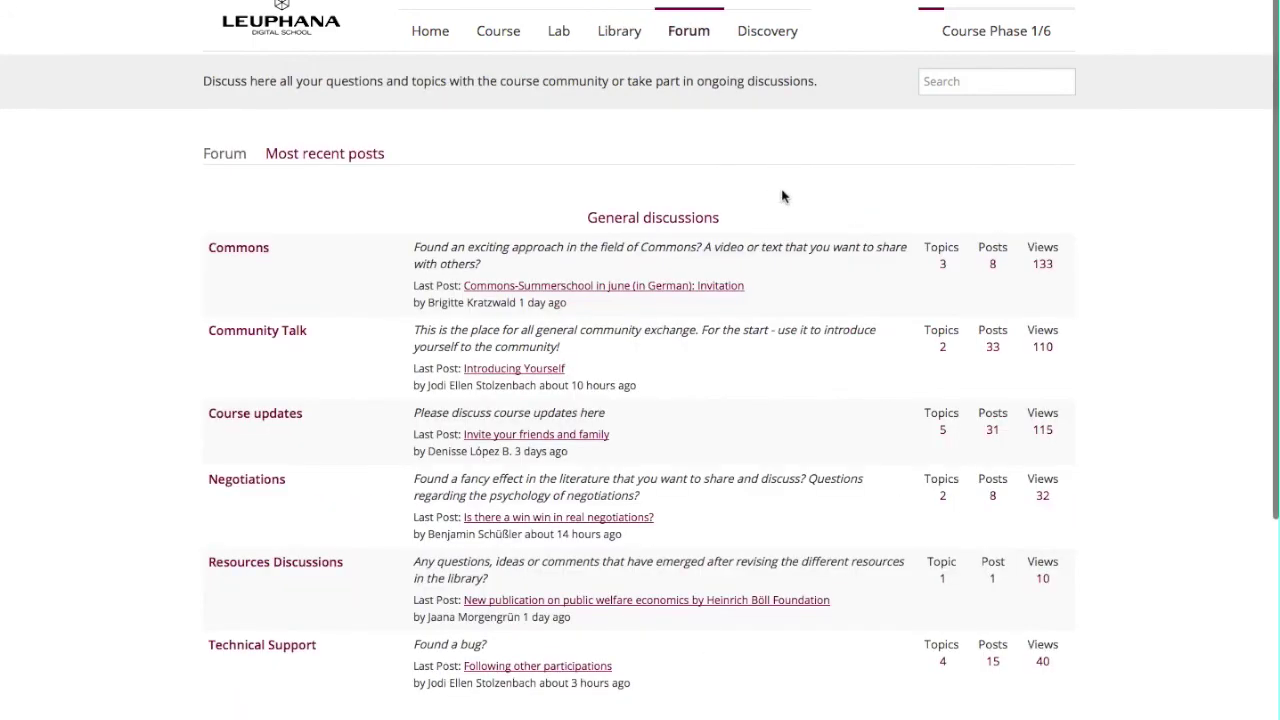
Scroll through the Forum's general discussion boards, with Commons at 4 topics and 10 posts
scroll(781, 195, down, 2)
scroll(783, 194, up, 3)
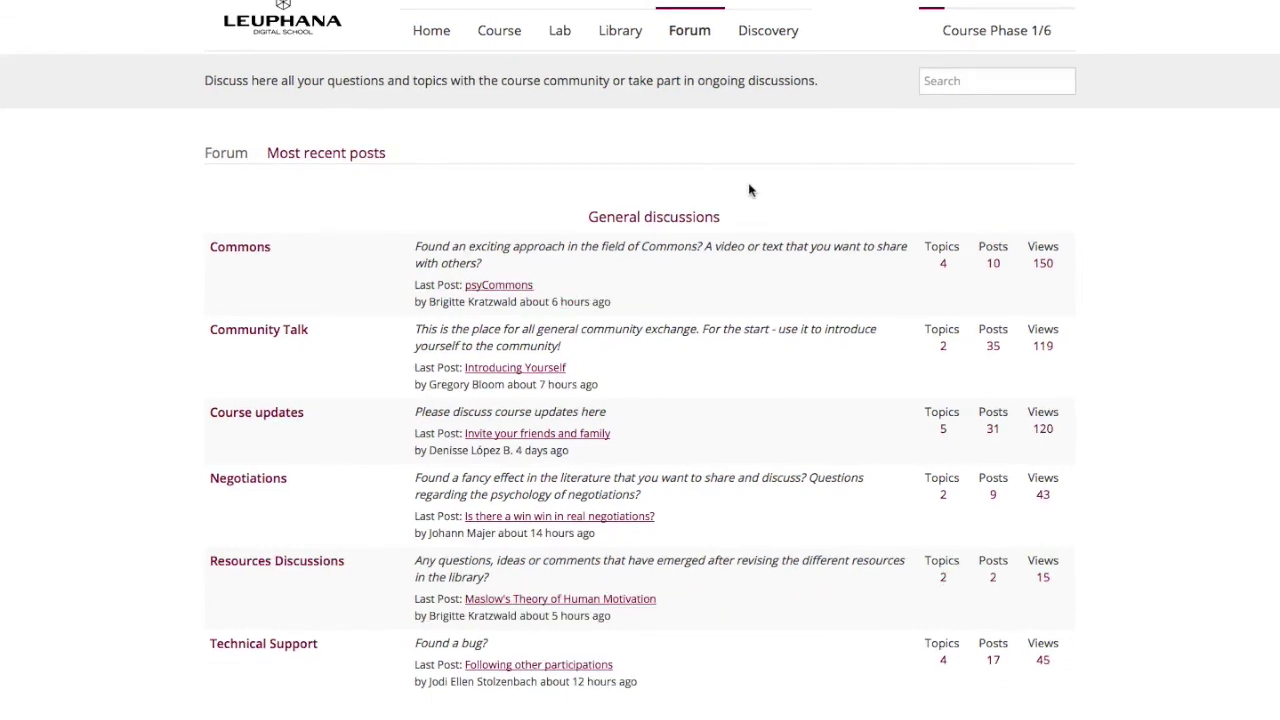
Open the Discovery section and scroll through its Explore grid
click(771, 43)
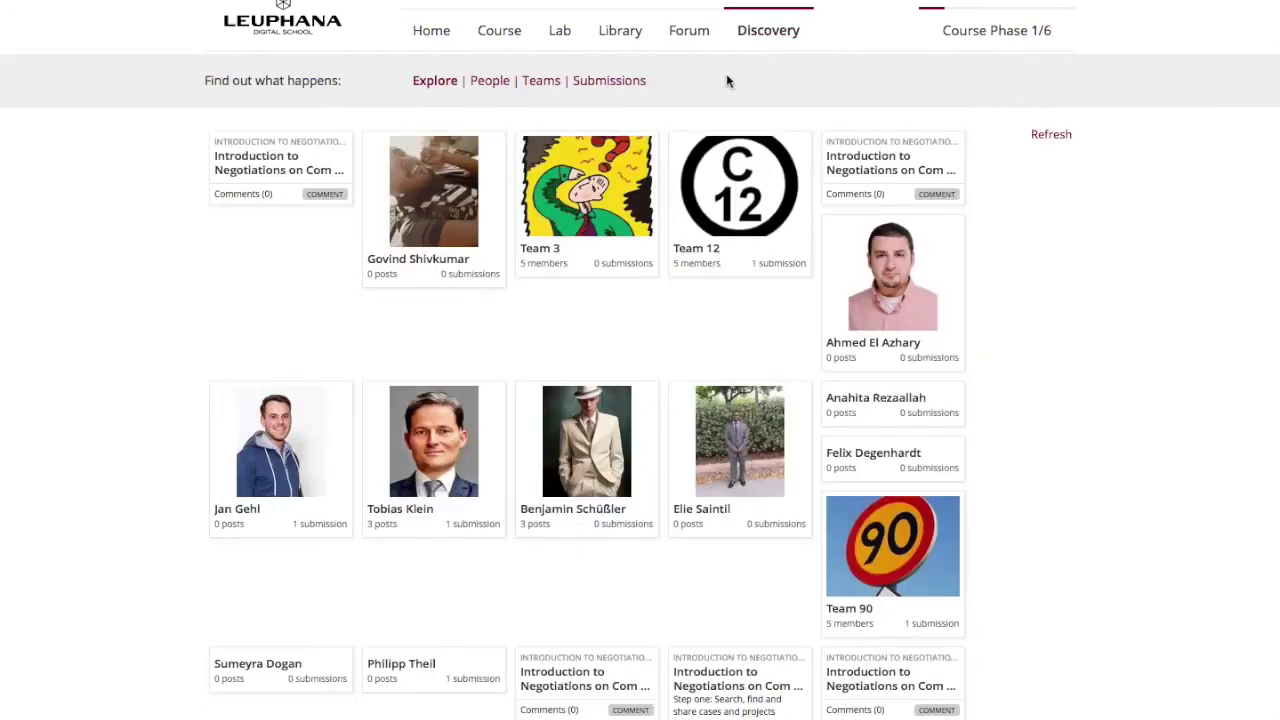
scroll(671, 106, down, 10)
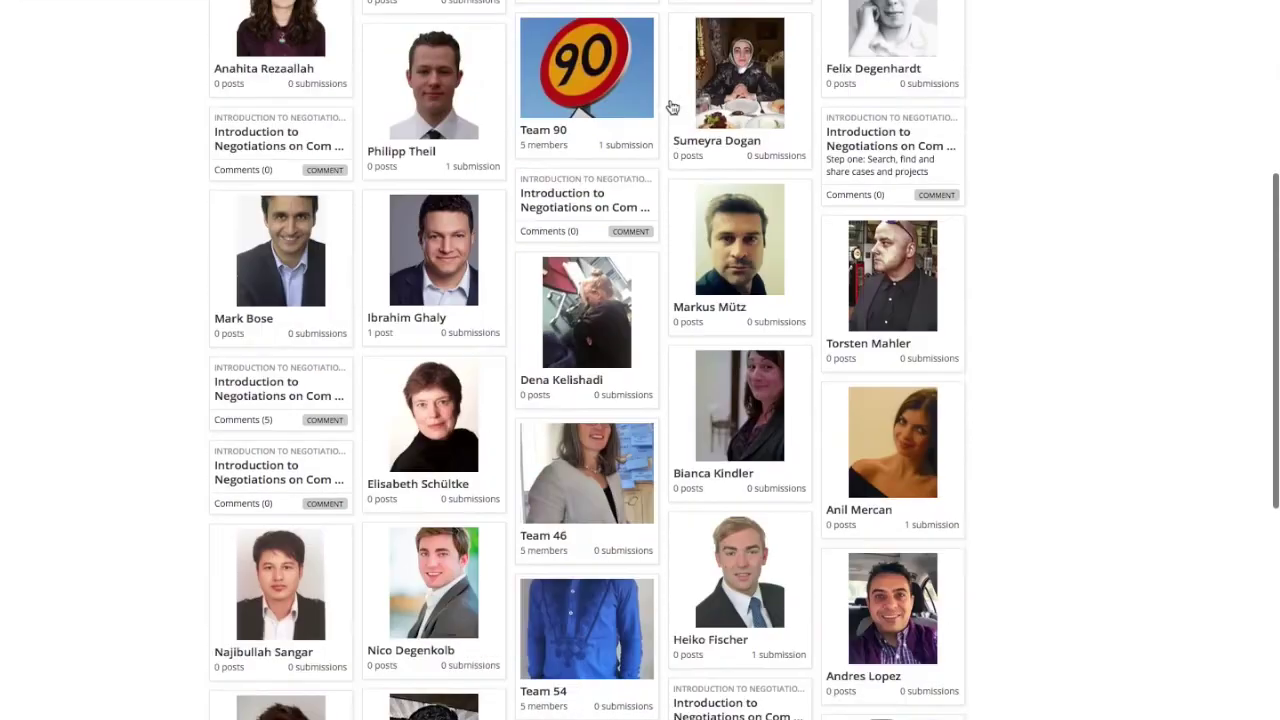
scroll(671, 106, up, 10)
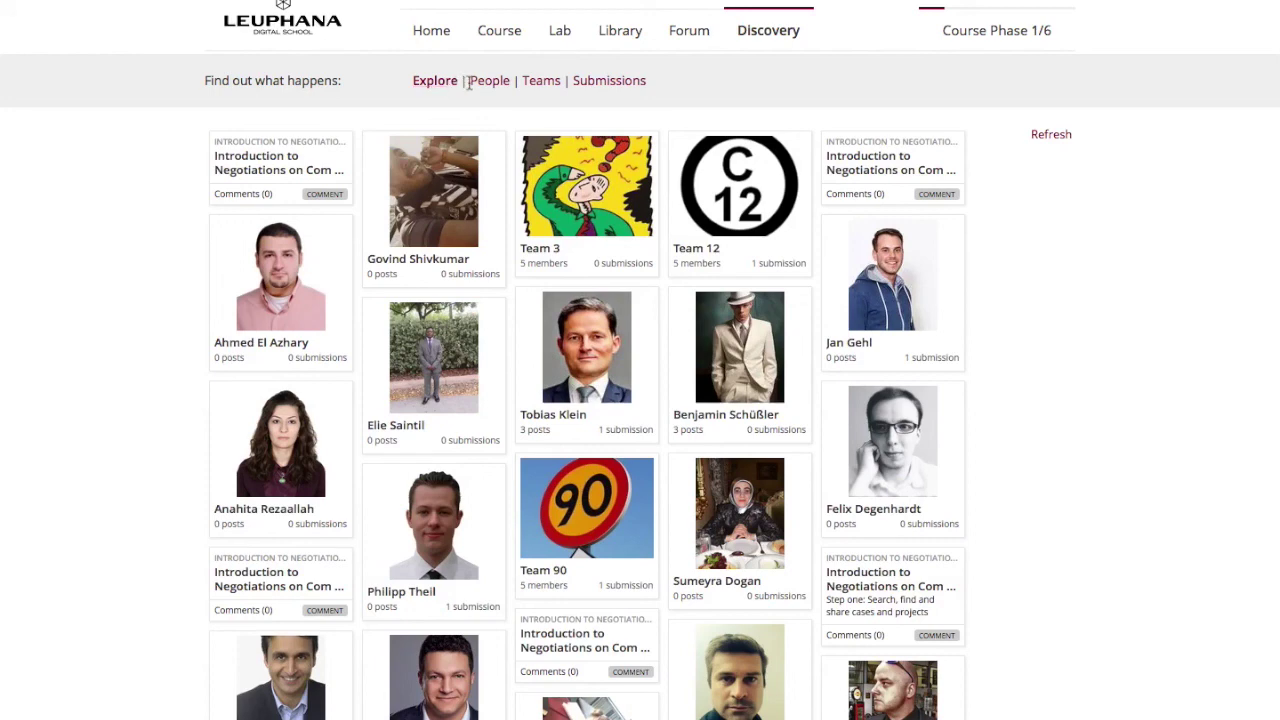
Switch through People, Teams and Submissions, return to People, and start filtering by name
click(481, 82)
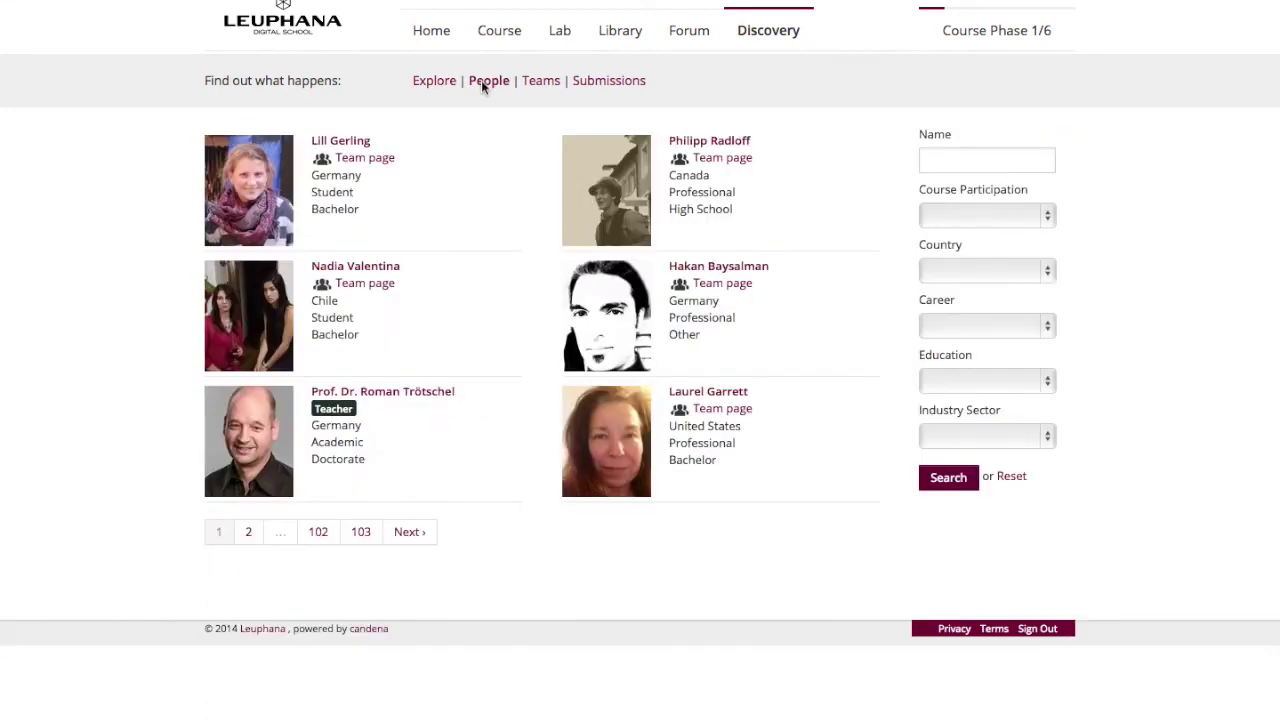
click(533, 82)
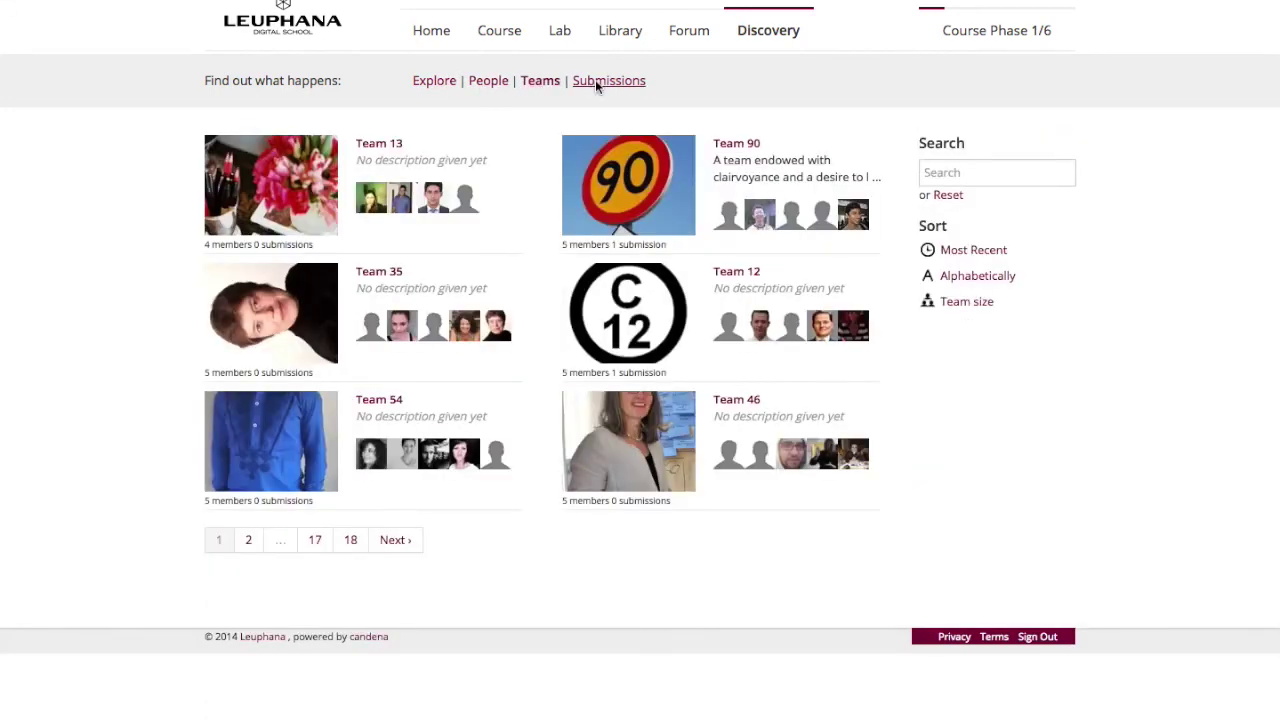
click(595, 82)
click(496, 84)
click(968, 157)
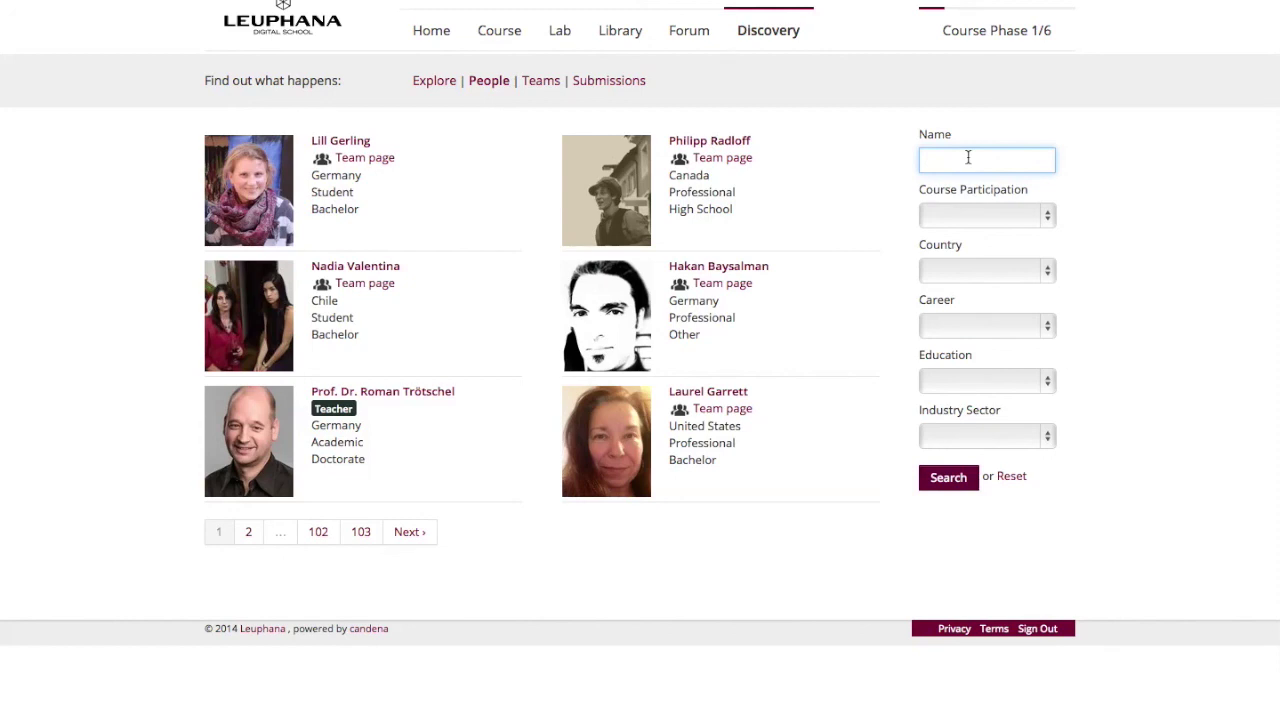